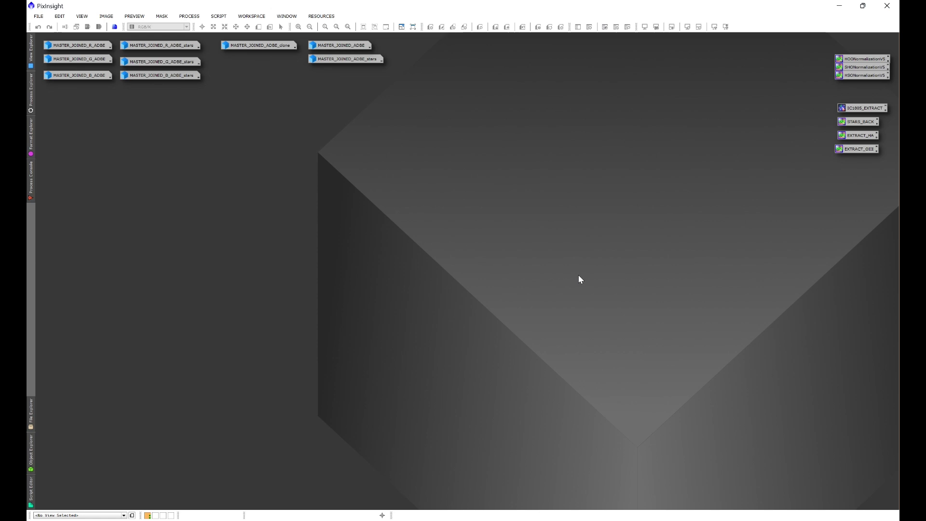
# Open the R, G and B master images and their star-only versions, then iconize them again
pyautogui.doubleClick(96, 45)
pyautogui.doubleClick(95, 58)
pyautogui.doubleClick(88, 75)
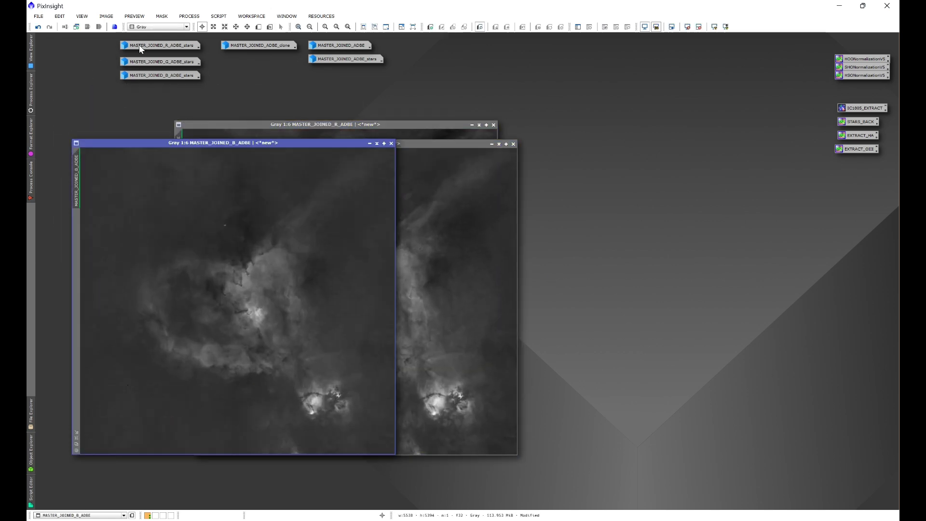
pyautogui.doubleClick(139, 45)
pyautogui.doubleClick(142, 61)
pyautogui.doubleClick(144, 75)
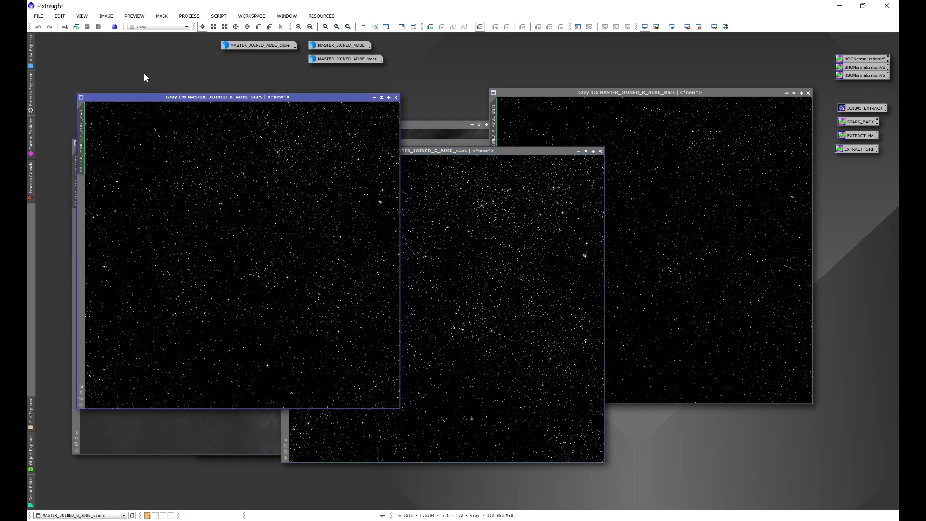
pyautogui.click(377, 97)
pyautogui.click(578, 151)
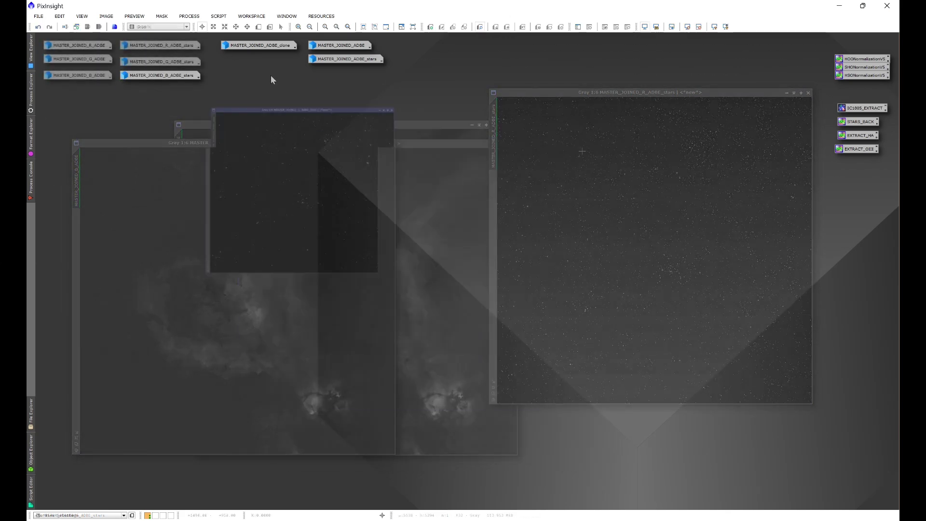
# Open and re-iconize the ADBE clone, ADBE colour and ADBE_stars images, then select and deselect all icons
pyautogui.doubleClick(270, 45)
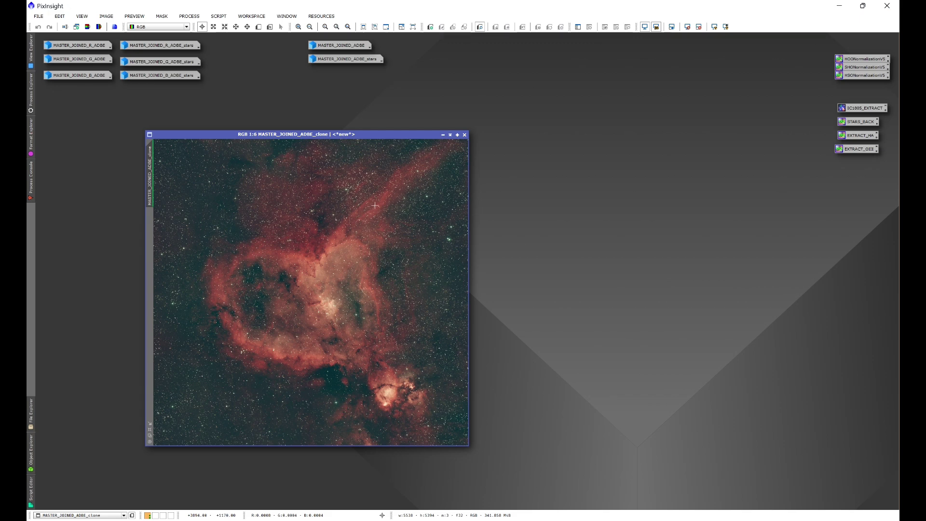
pyautogui.click(442, 135)
pyautogui.doubleClick(341, 45)
pyautogui.doubleClick(345, 59)
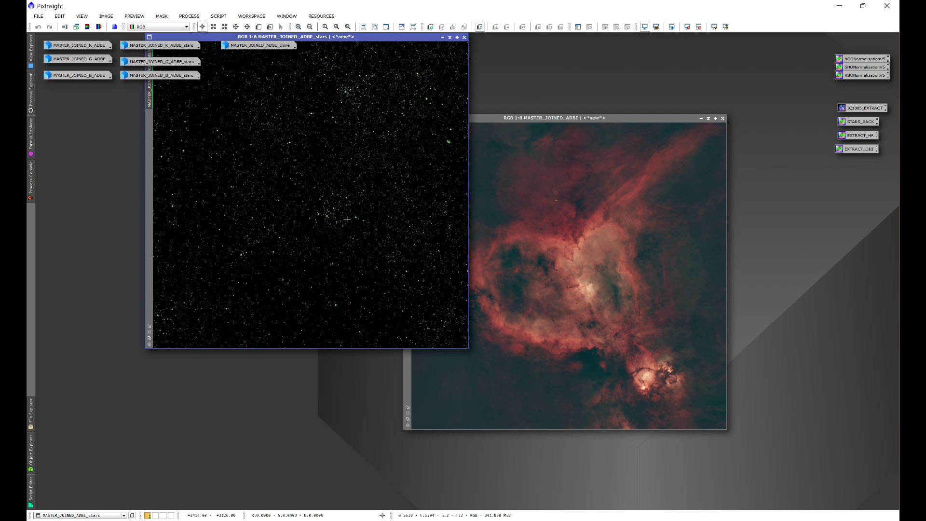
pyautogui.click(443, 37)
pyautogui.click(698, 117)
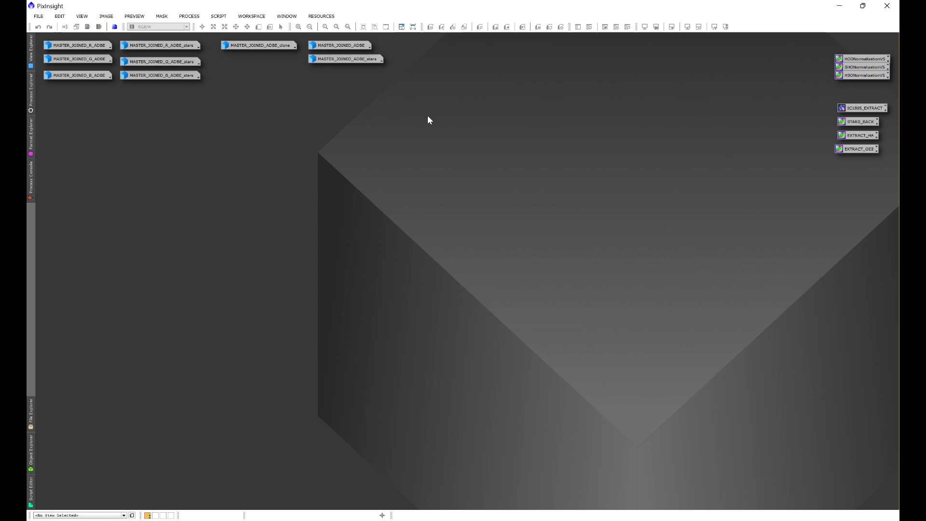
pyautogui.moveTo(387, 112); pyautogui.dragTo(68, 35)
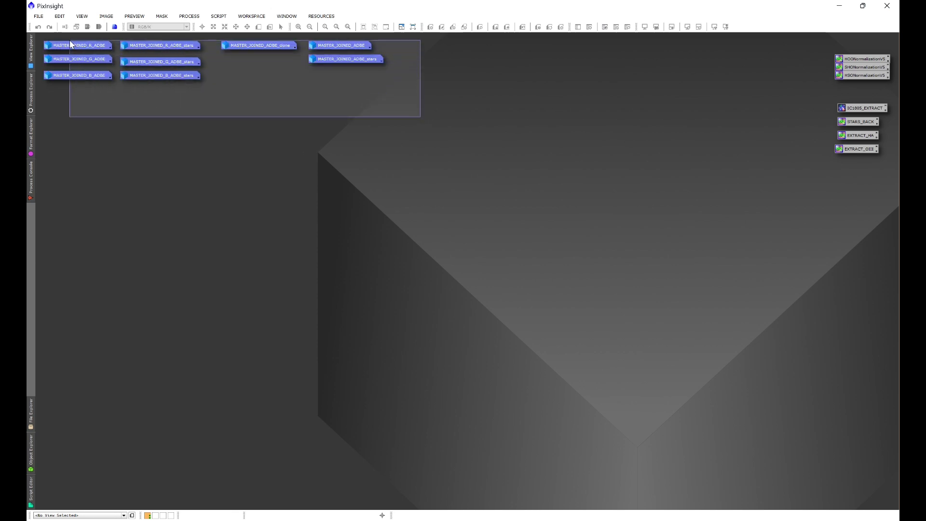
pyautogui.click(386, 173)
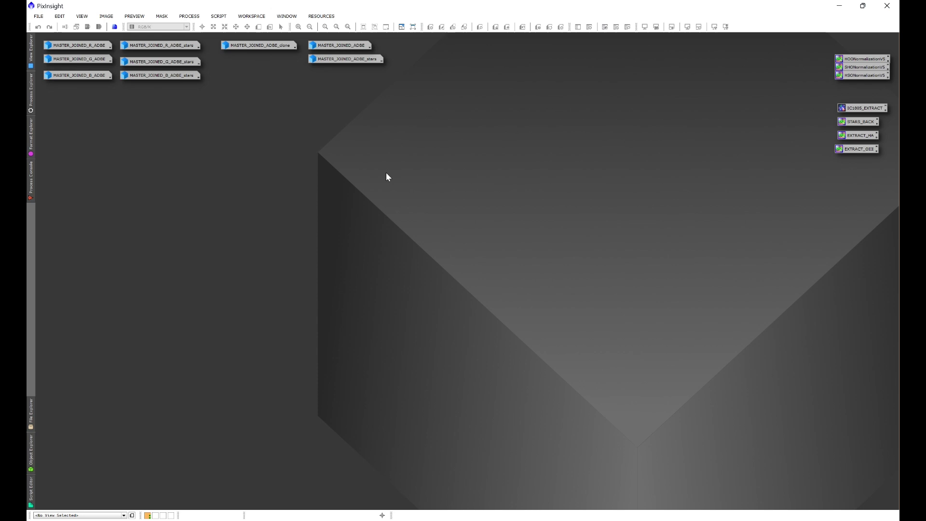
# Open the R_ADBE_stars, G_ADBE_stars and B_ADBE_stars images side by side
pyautogui.doubleClick(152, 45)
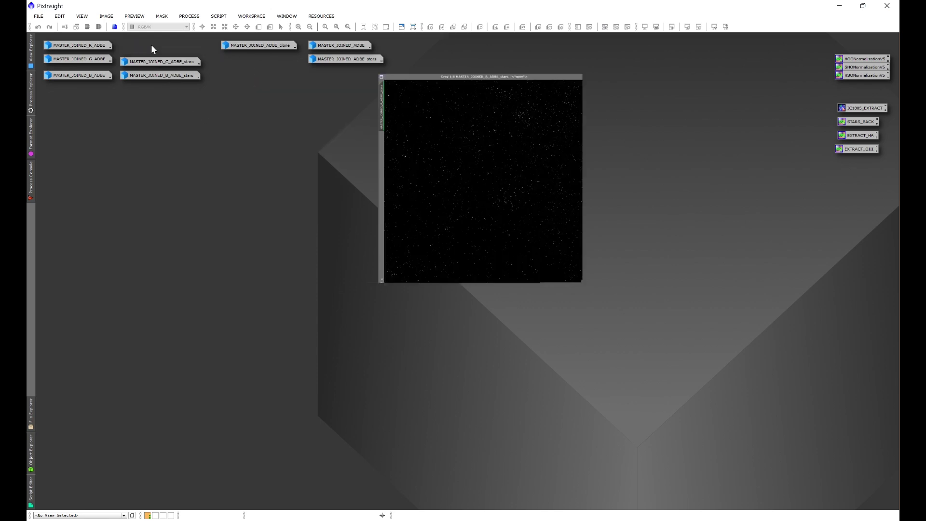
pyautogui.doubleClick(151, 61)
pyautogui.doubleClick(151, 76)
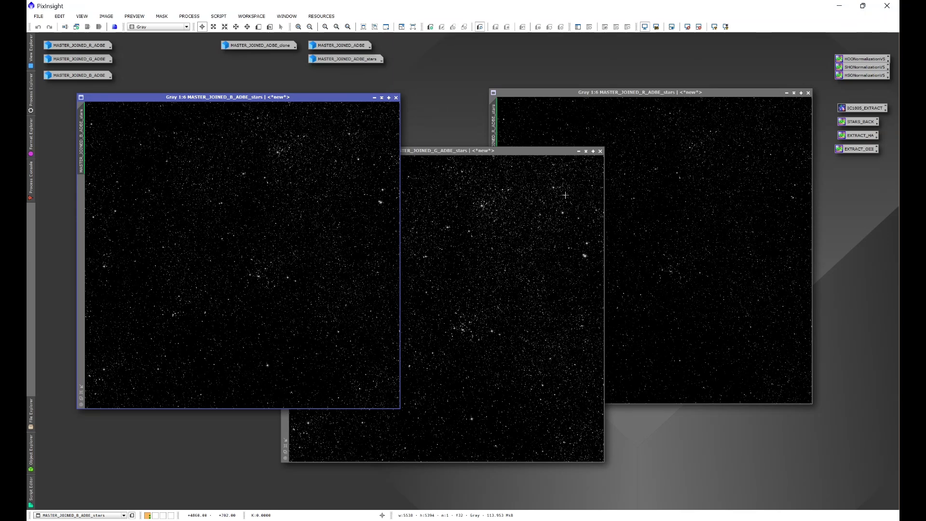
pyautogui.click(189, 16)
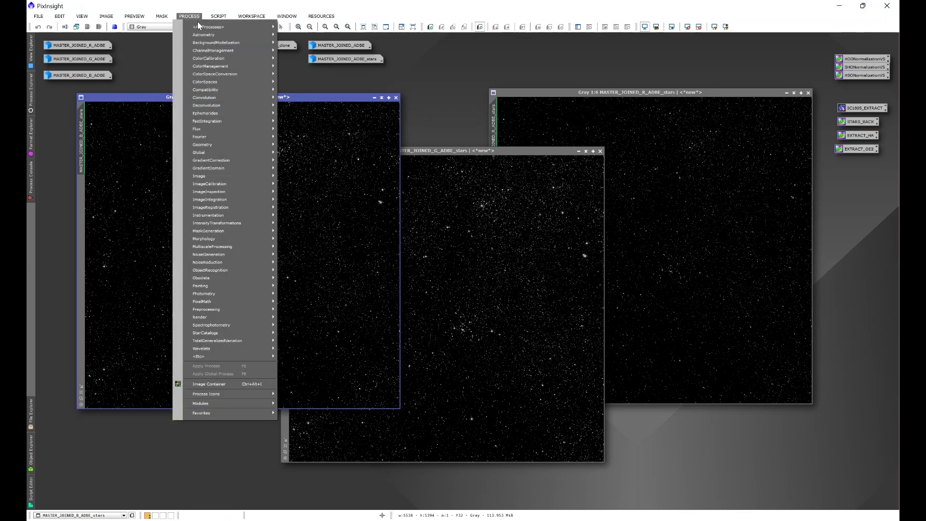
# Open ChannelCombination and assign MASTER_JOINED_R_ADBE_stars as the red channel
pyautogui.moveTo(208, 26)
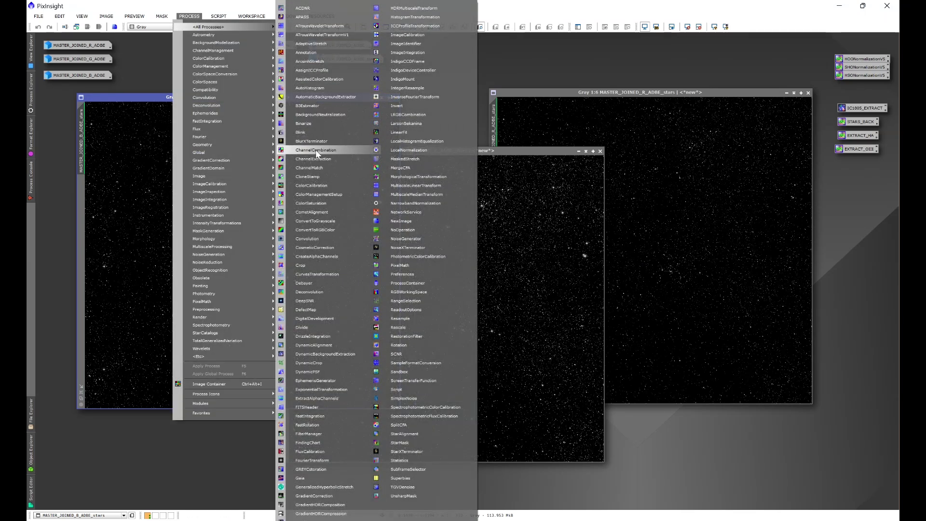
pyautogui.click(315, 150)
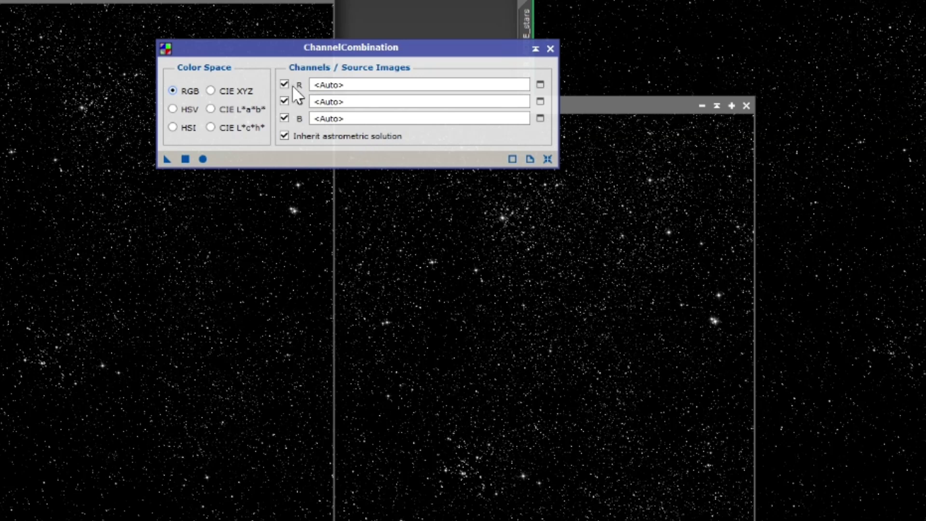
pyautogui.click(541, 85)
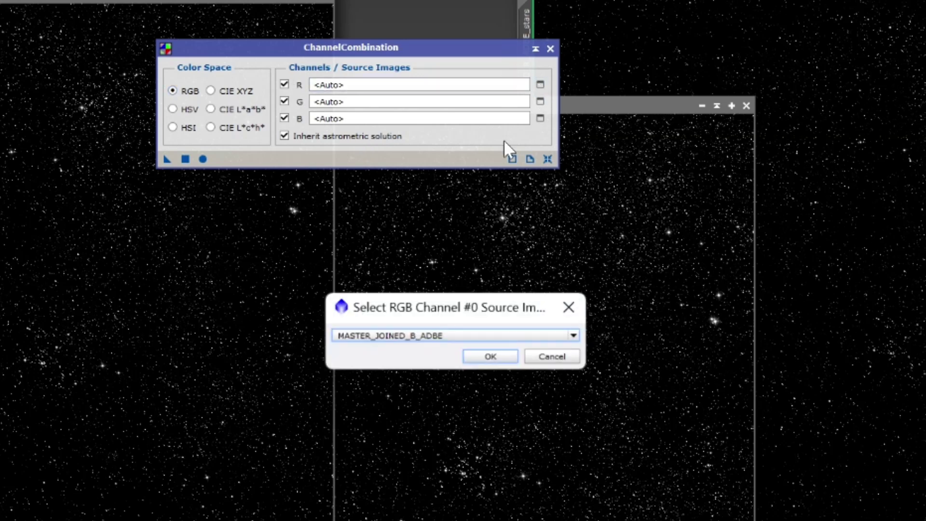
pyautogui.click(403, 333)
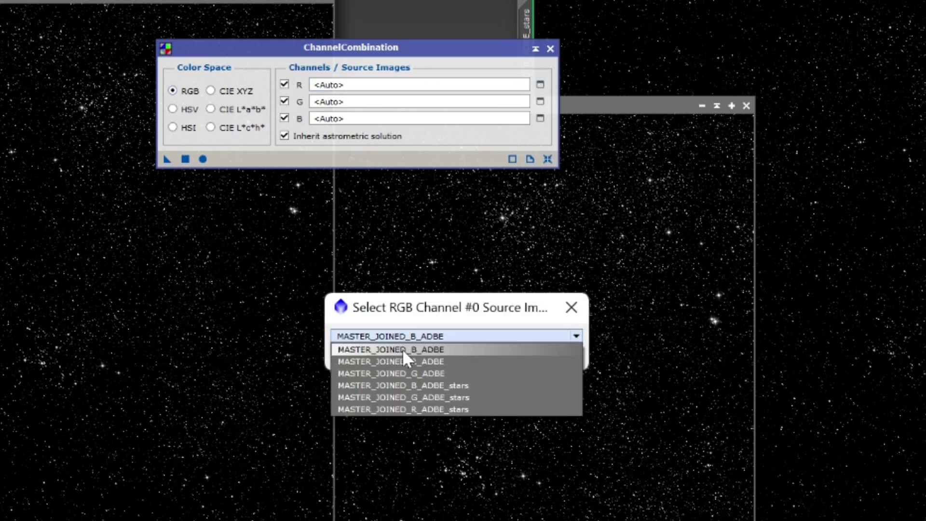
pyautogui.click(408, 408)
pyautogui.click(488, 356)
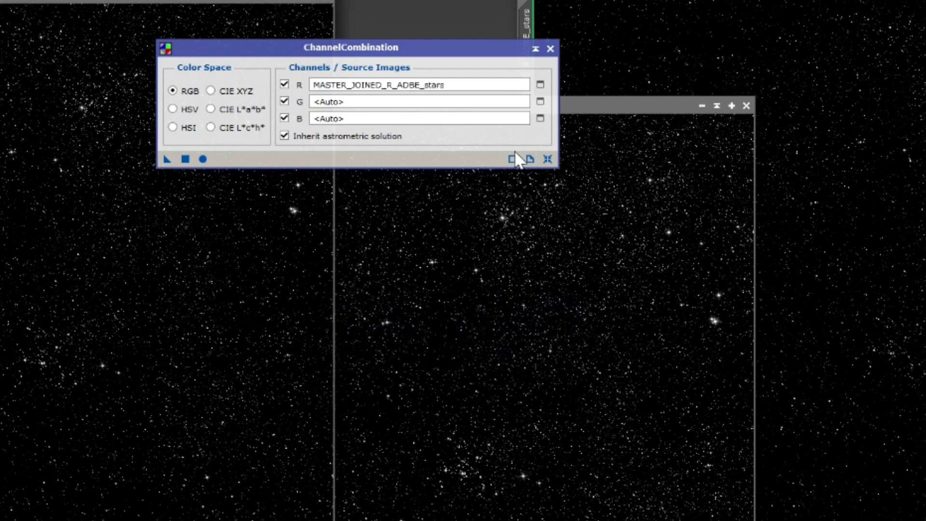
# Assign MASTER_JOINED_G_ADBE_stars to the green channel and MASTER_JOINED_B_ADBE_stars to blue
pyautogui.click(540, 102)
pyautogui.click(470, 339)
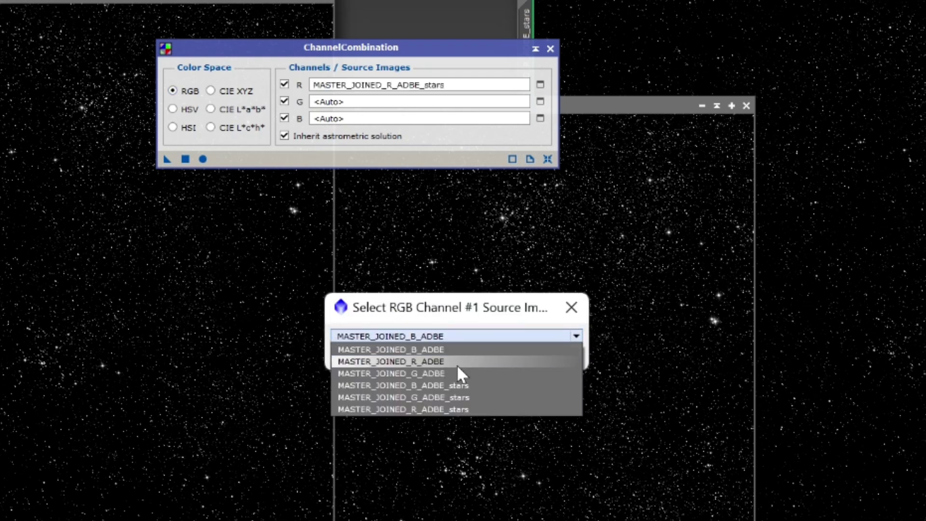
pyautogui.click(451, 398)
pyautogui.click(489, 356)
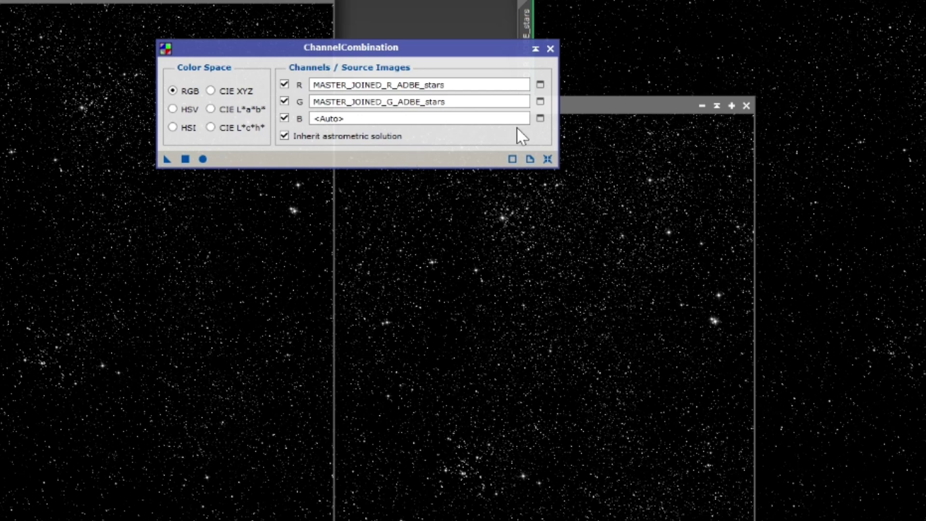
pyautogui.click(541, 119)
pyautogui.click(378, 335)
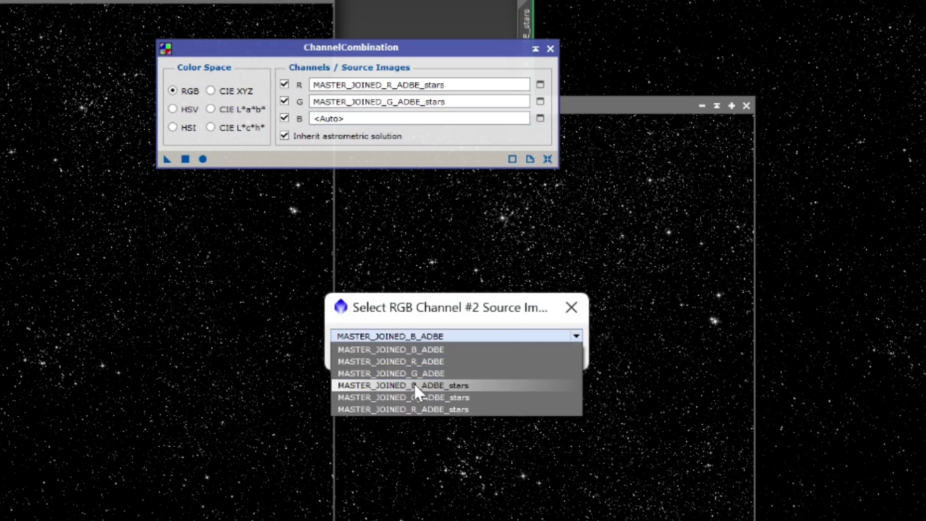
pyautogui.click(436, 384)
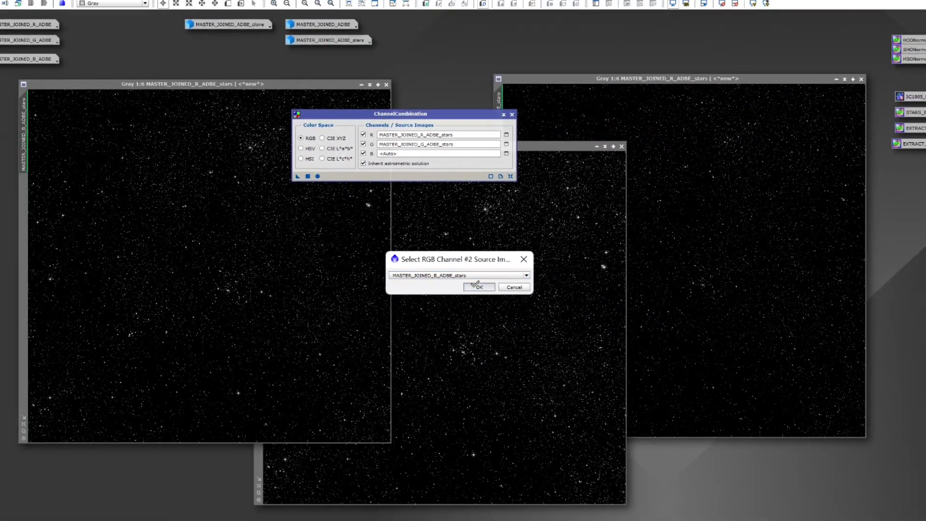
pyautogui.click(492, 356)
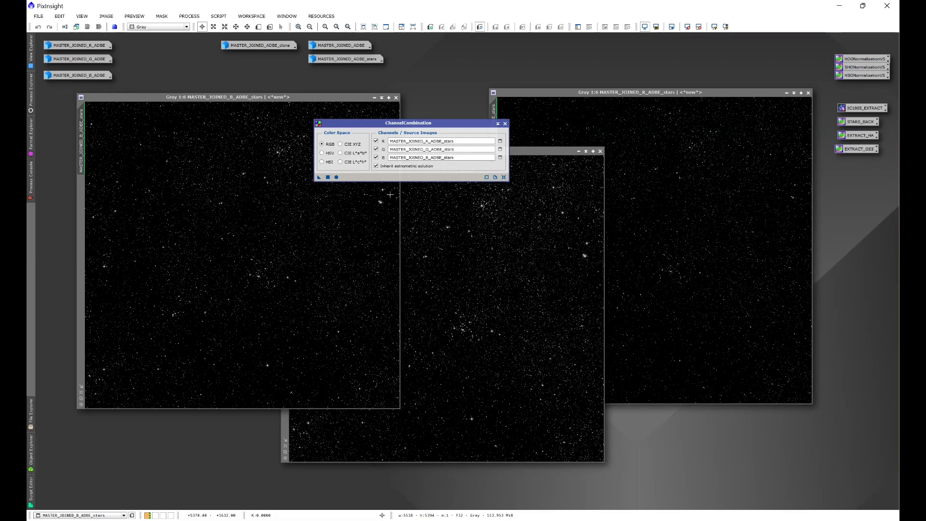
# Run the combination into Image114, auto-stretch it to check the star colours, then close it
pyautogui.click(336, 177)
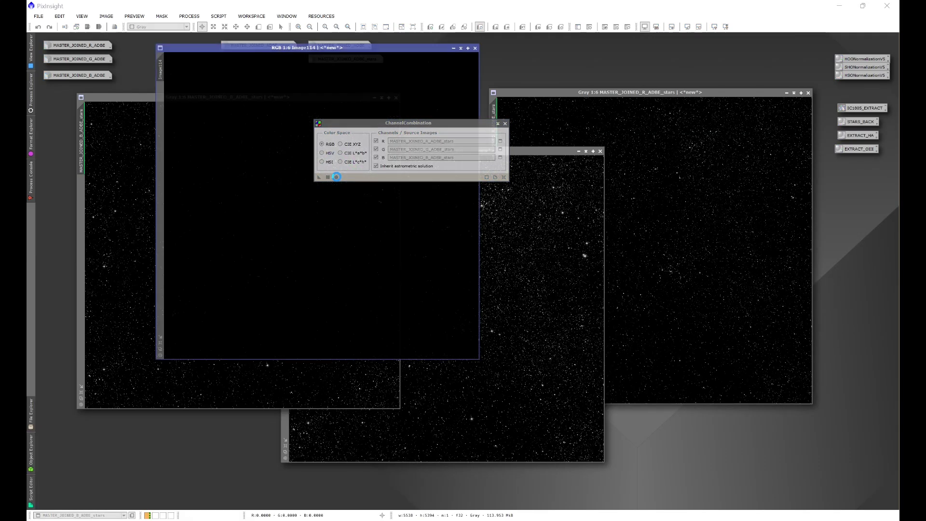
pyautogui.moveTo(405, 49); pyautogui.dragTo(384, 193)
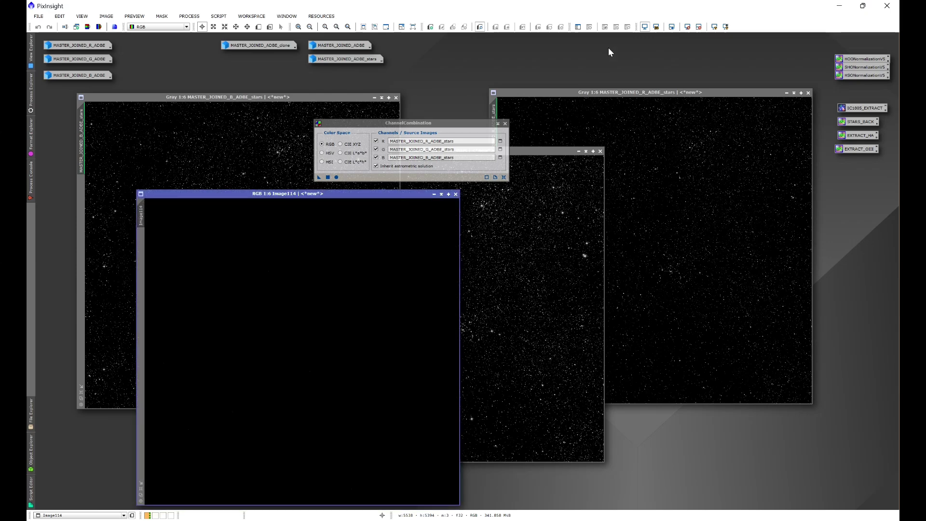
pyautogui.hotkey('ctrl', 'a')
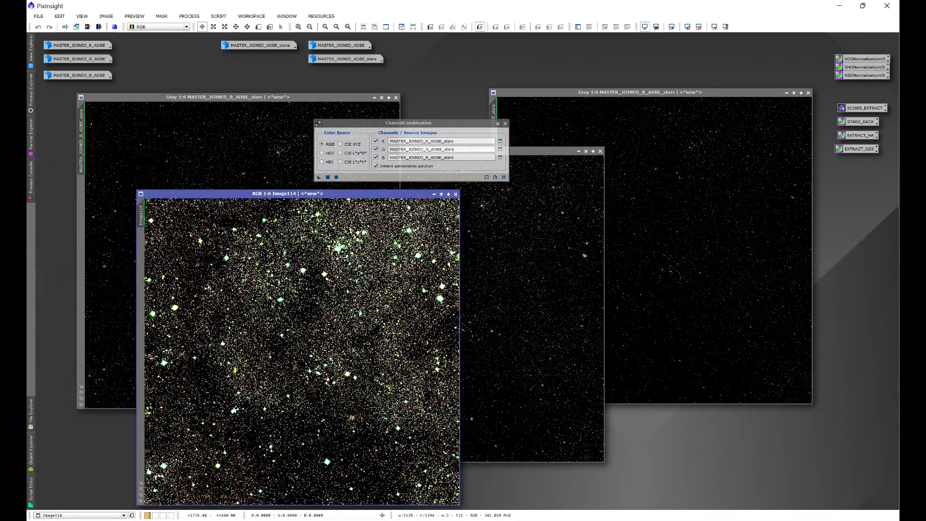
pyautogui.click(455, 194)
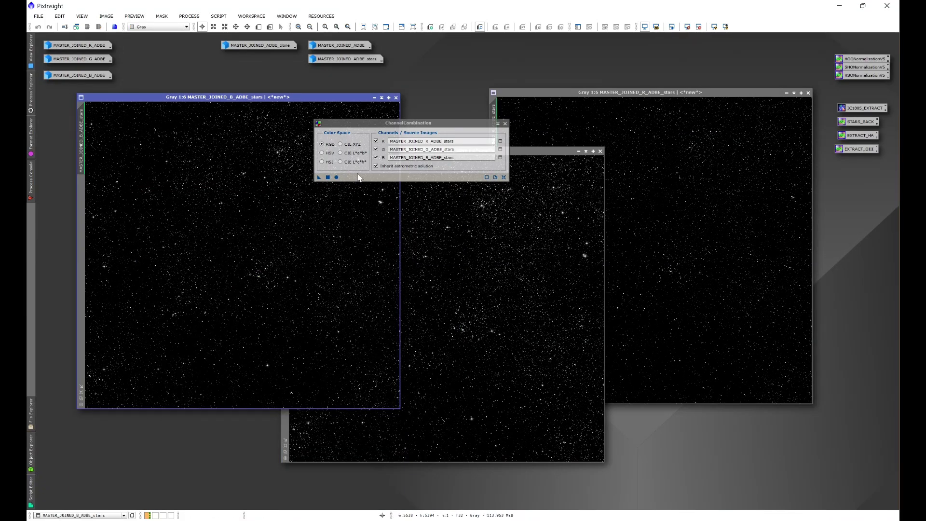
# Run the combination again to create Image115, close ChannelCombination and iconize the three star images
pyautogui.click(337, 177)
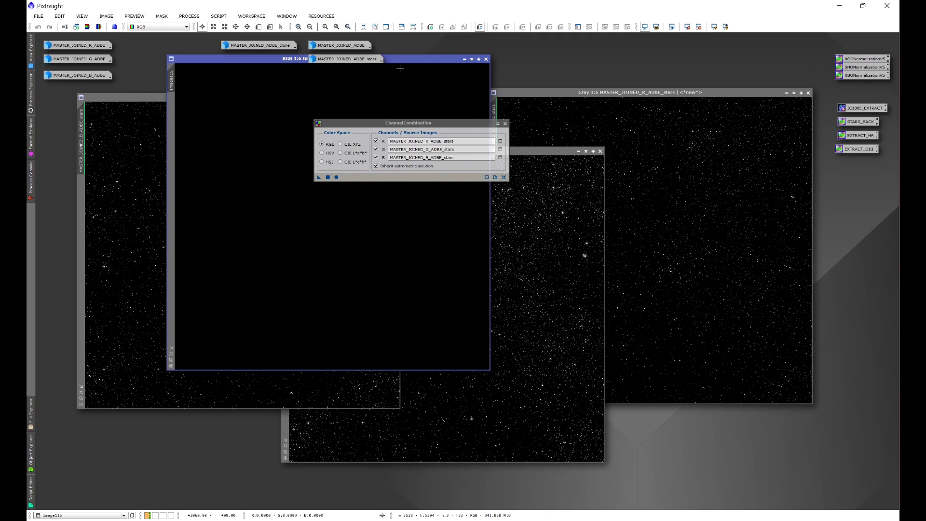
pyautogui.moveTo(399, 62); pyautogui.dragTo(391, 193)
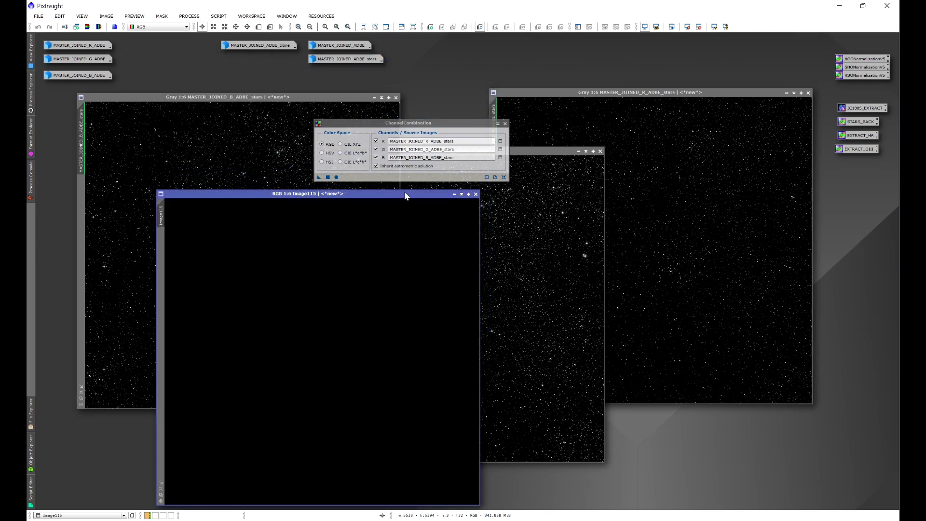
pyautogui.click(504, 123)
pyautogui.click(375, 97)
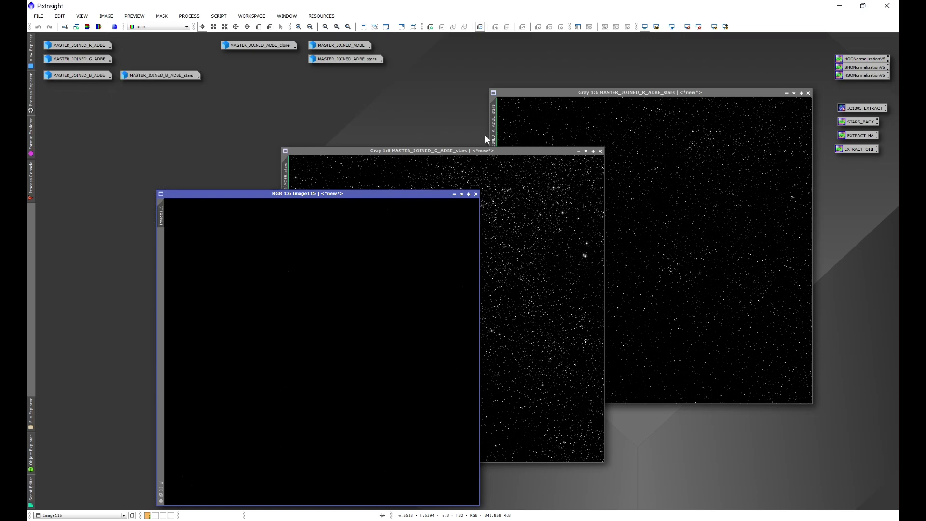
pyautogui.click(579, 151)
pyautogui.click(786, 93)
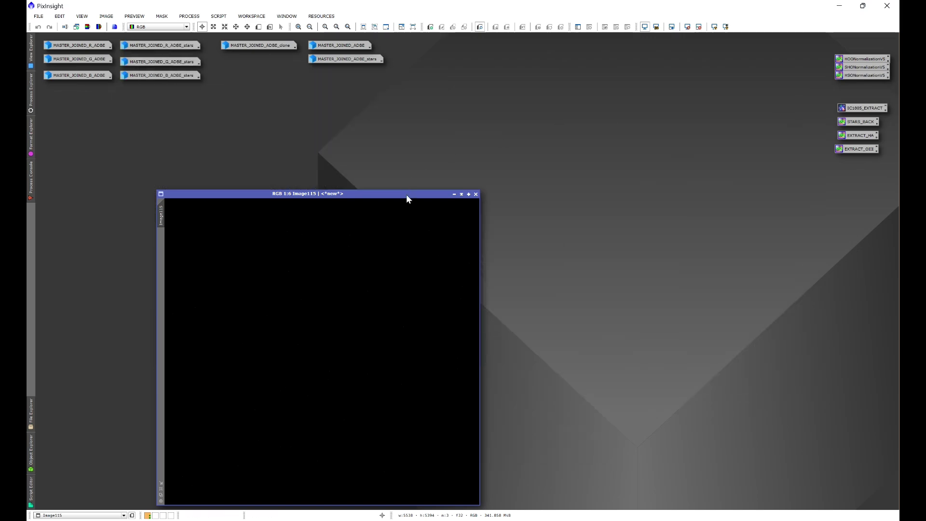
# Change the Image115 view identifier to SEPARATED
pyautogui.moveTo(407, 194); pyautogui.dragTo(567, 118)
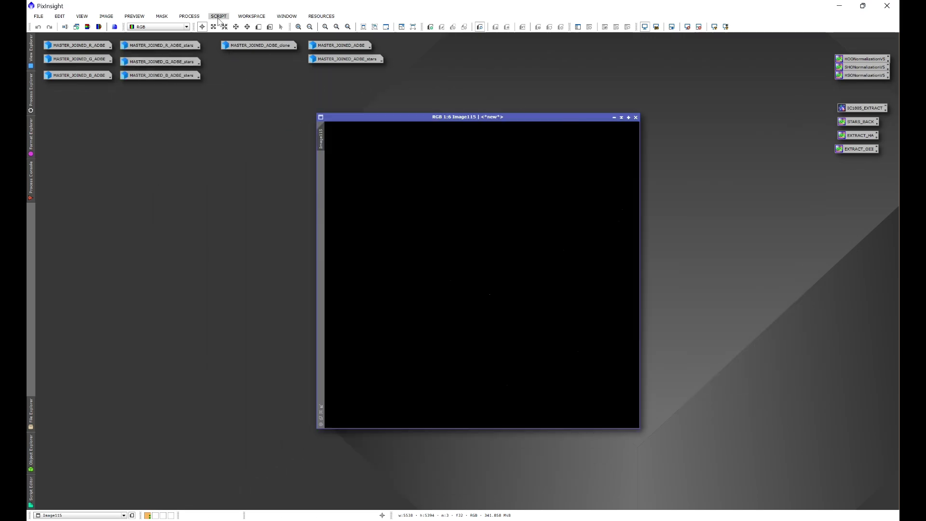
pyautogui.click(219, 17)
pyautogui.moveTo(253, 120)
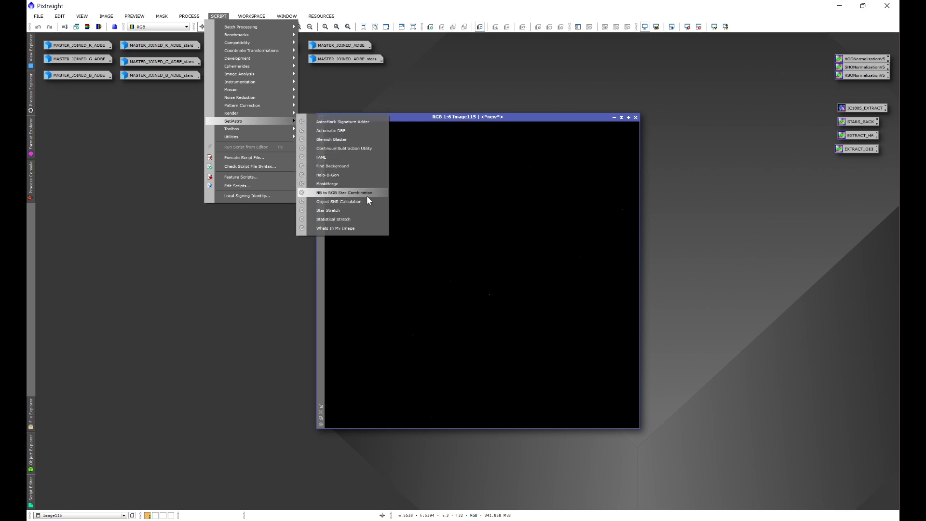
pyautogui.rightClick(454, 201)
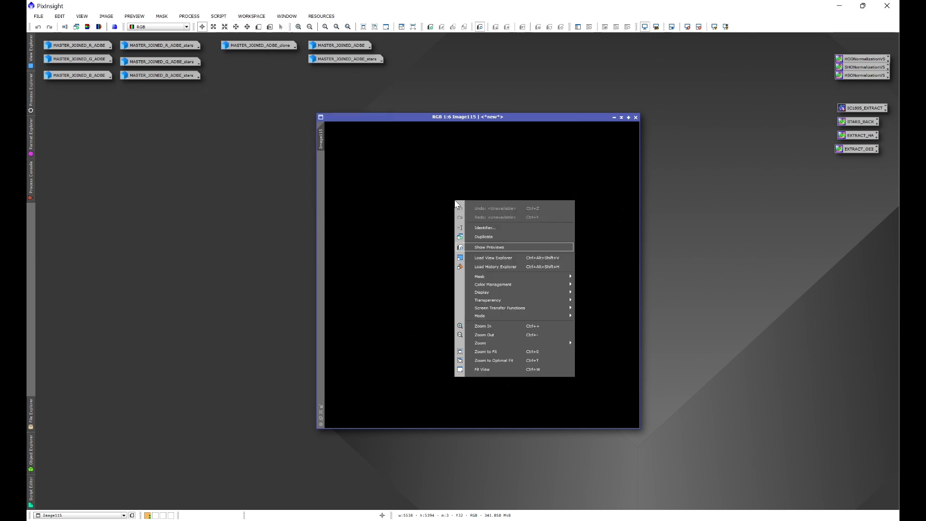
pyautogui.click(484, 228)
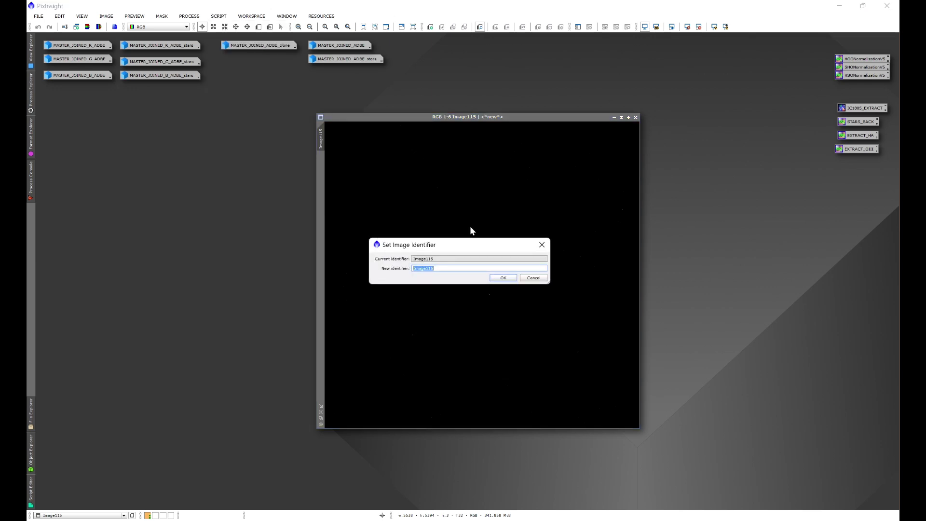
pyautogui.write('SEPARATED')
pyautogui.click(503, 278)
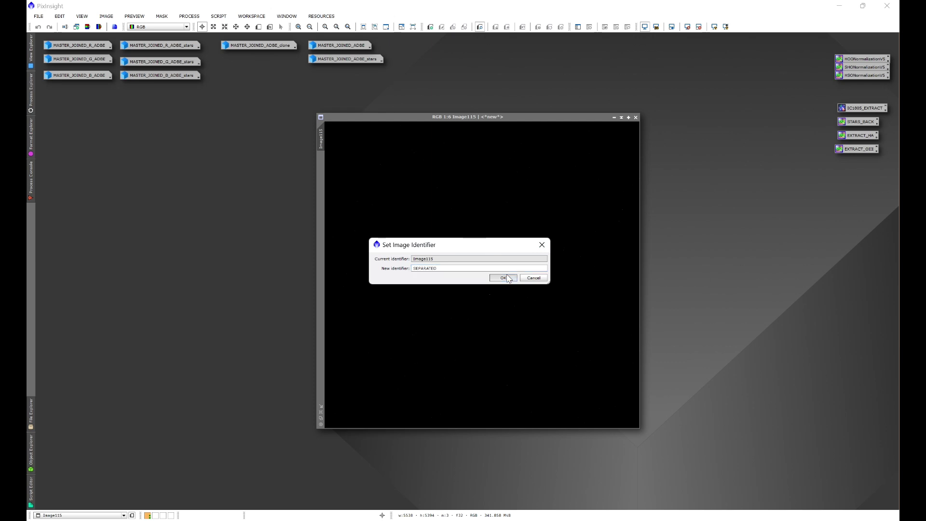
pyautogui.click(219, 16)
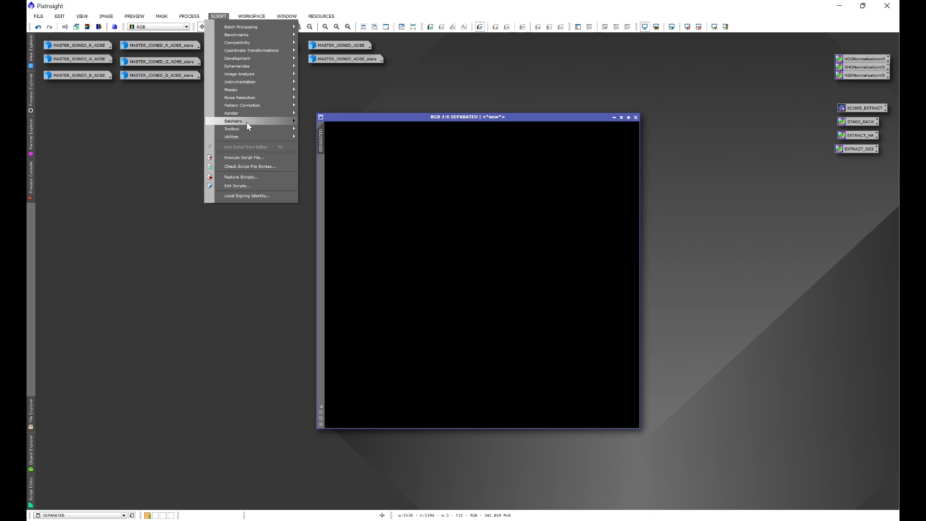
# Launch NB to RGB Star Combination with SEPARATED as OSC image, star stretch and preview enabled
pyautogui.moveTo(247, 122)
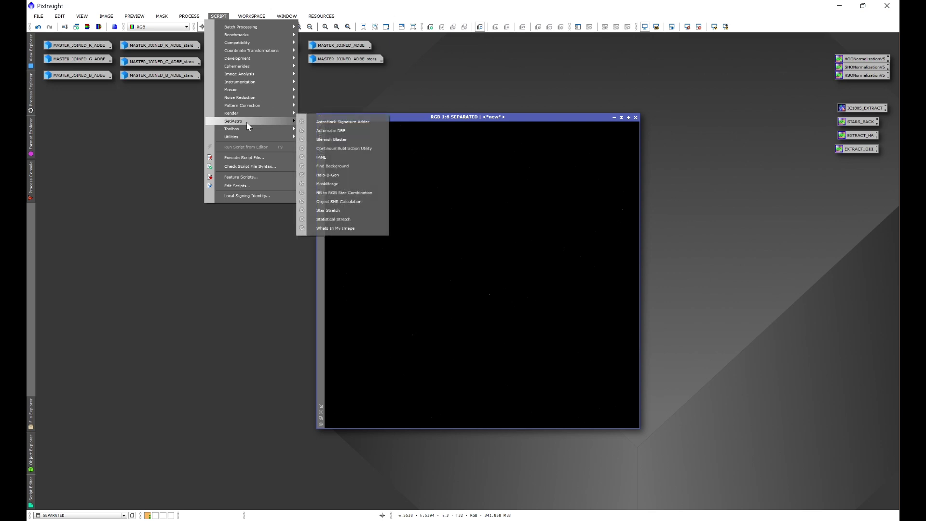
pyautogui.click(335, 193)
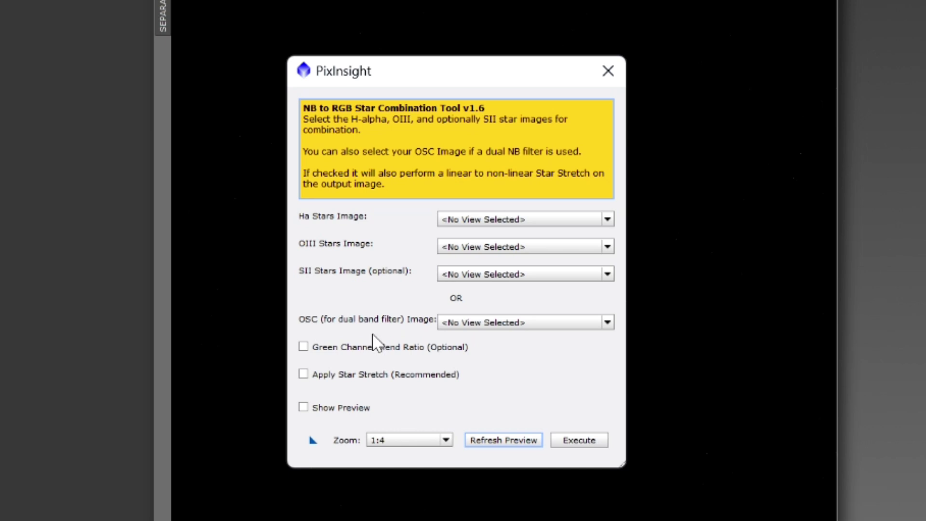
pyautogui.click(511, 323)
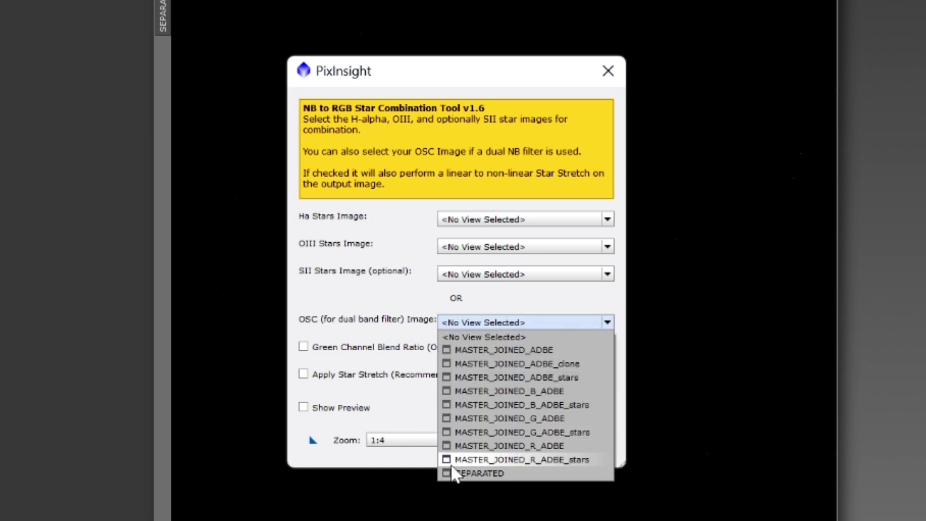
pyautogui.click(475, 475)
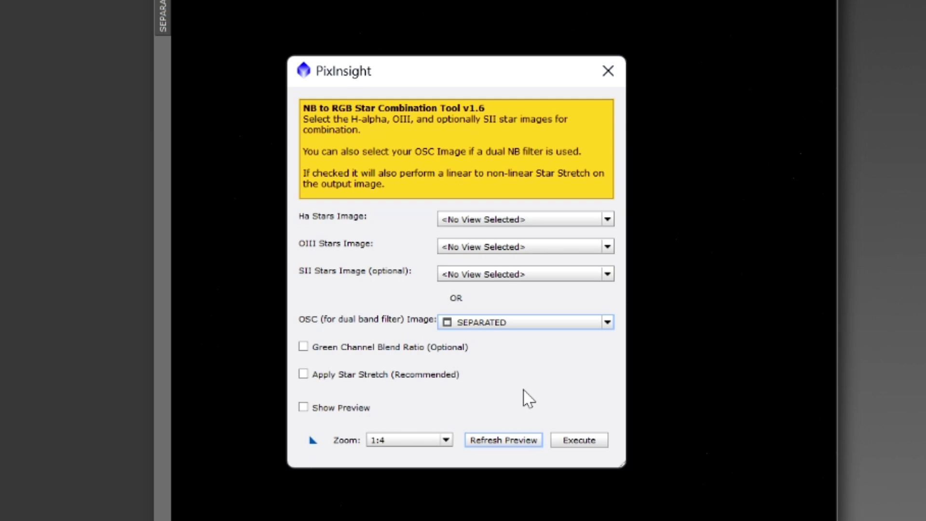
pyautogui.click(302, 375)
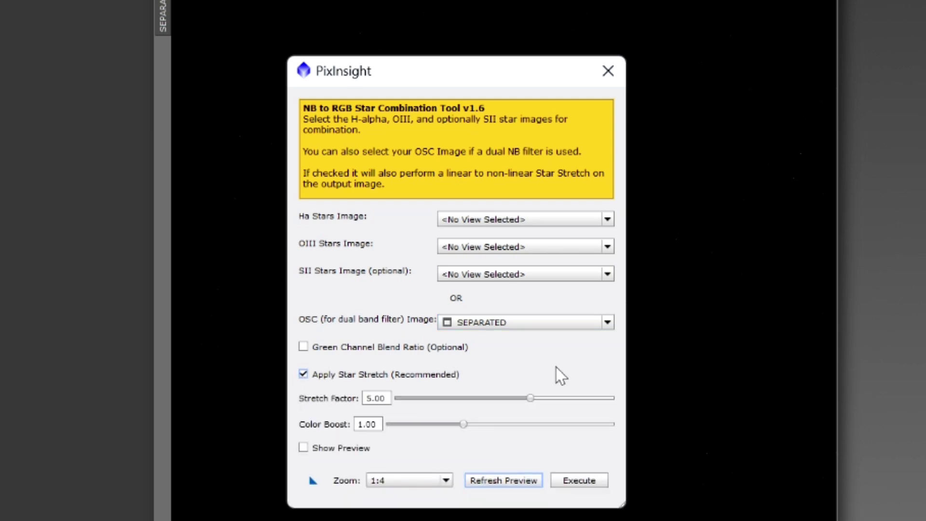
pyautogui.click(304, 448)
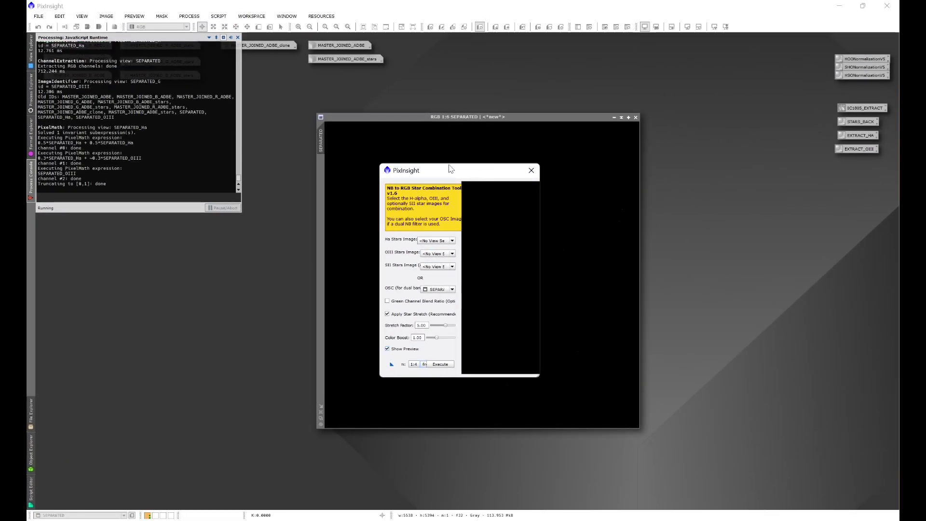
# Move the script dialog to the top-left and resize it to nearly full screen
pyautogui.moveTo(481, 71); pyautogui.dragTo(75, 0)
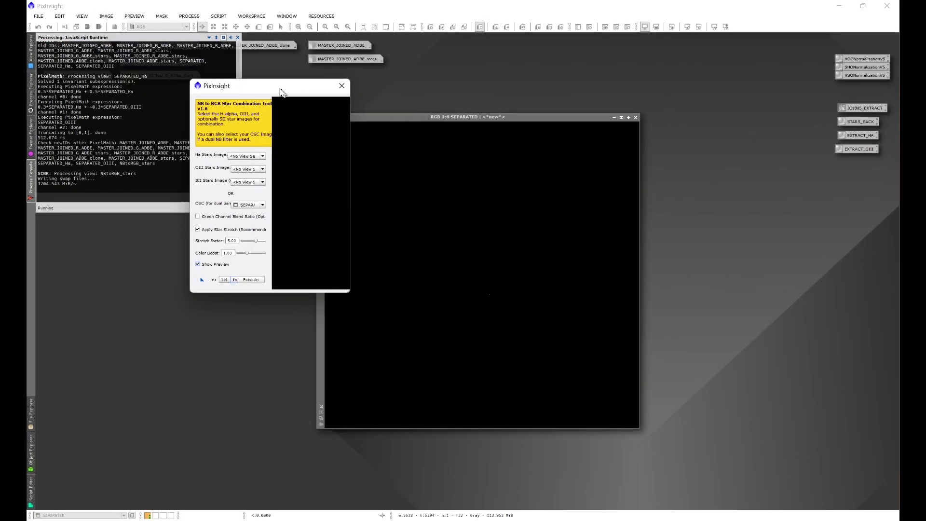
pyautogui.moveTo(282, 92); pyautogui.dragTo(252, 72)
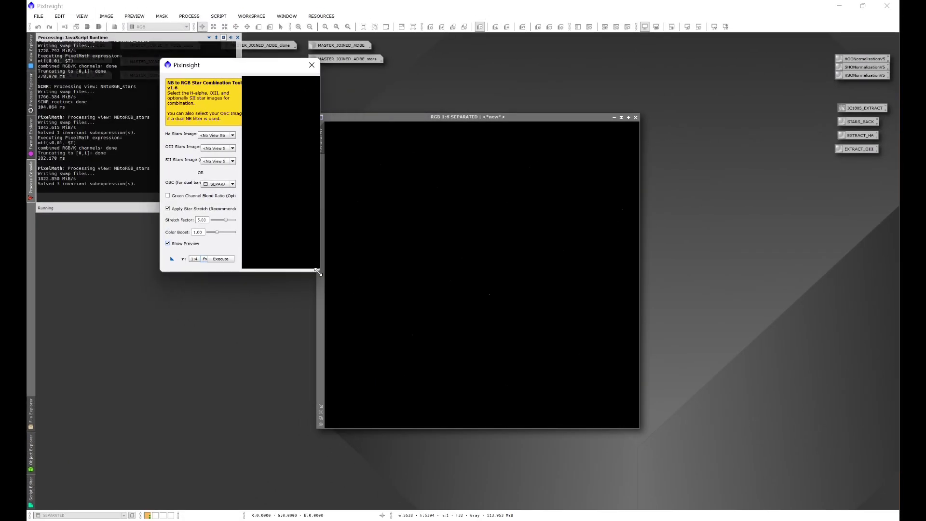
pyautogui.moveTo(319, 272); pyautogui.dragTo(893, 481)
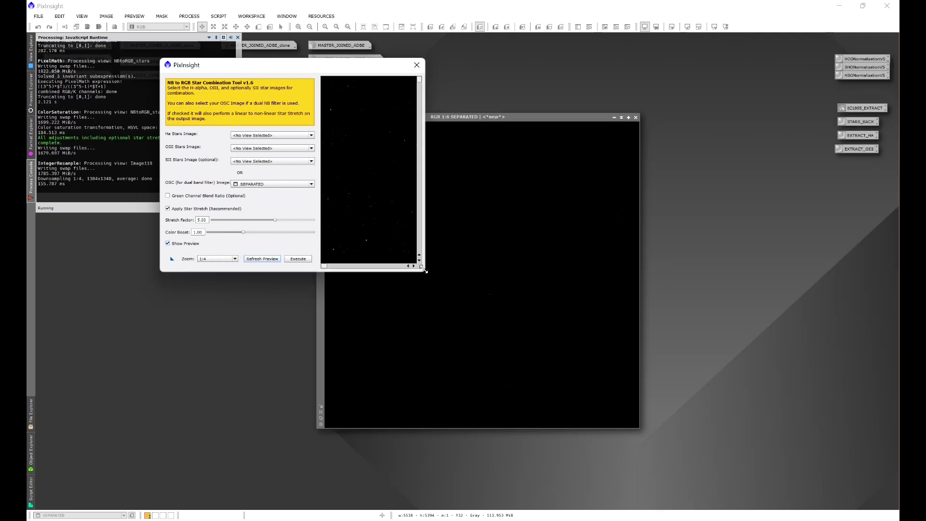
pyautogui.moveTo(423, 269); pyautogui.dragTo(830, 461)
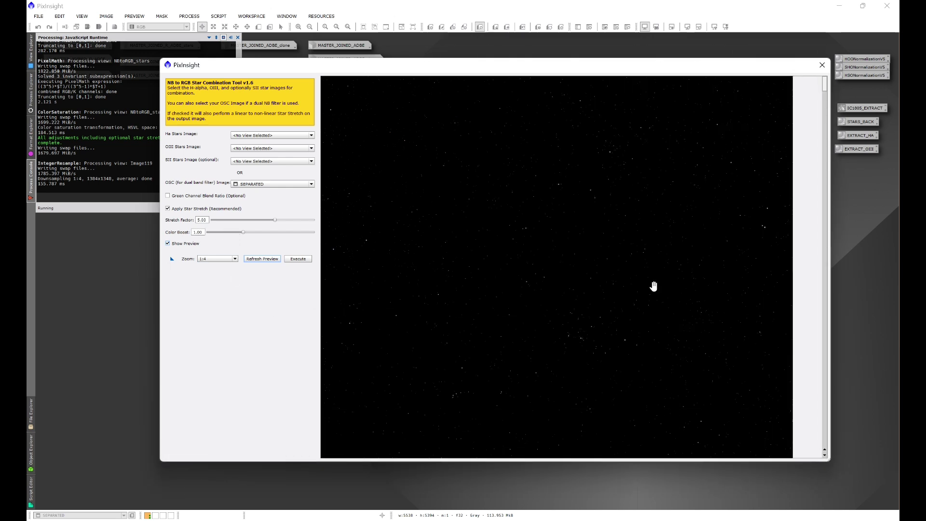
# Execute the script to create NBtoRGB_stars, then minimize it and SEPARATED to icons
pyautogui.click(299, 259)
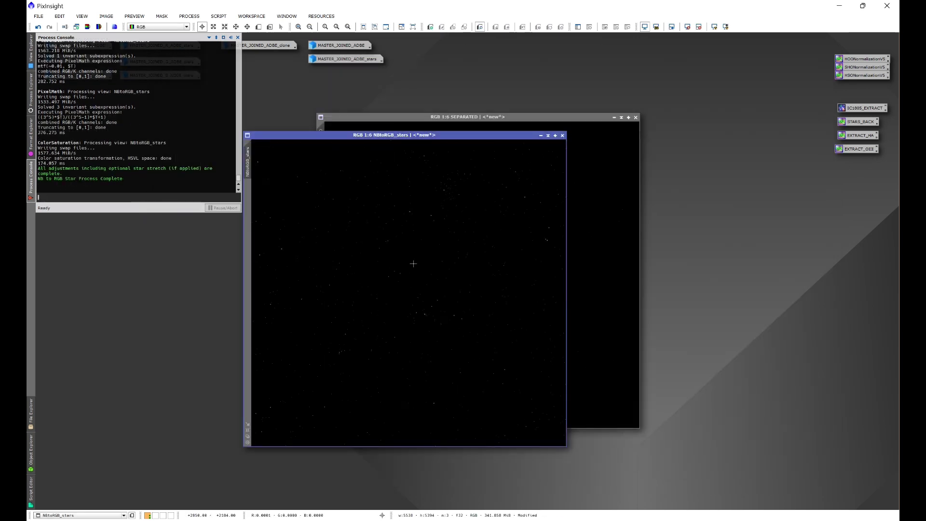
pyautogui.click(540, 135)
pyautogui.click(614, 118)
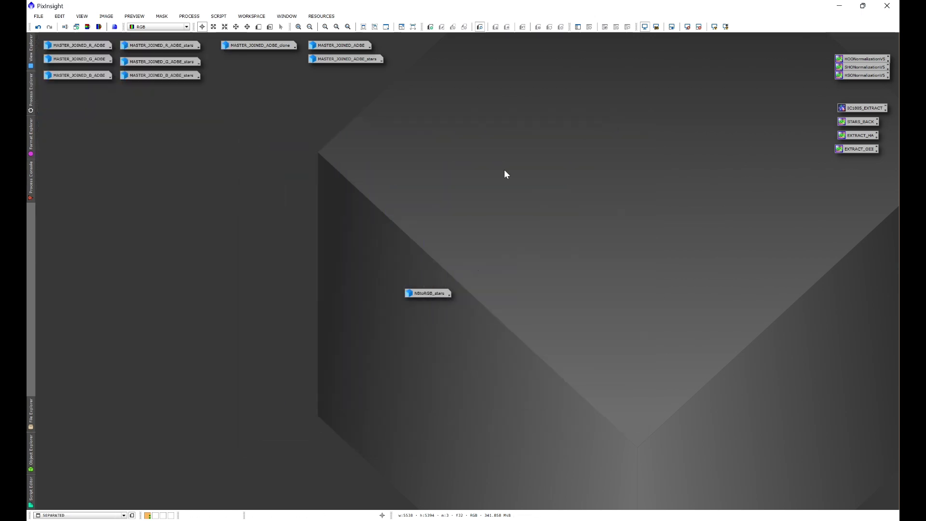
# Place the NBtoRGB_stars and SEPARATED icons top-left and centre the open MASTER_JOINED_ADBE_stars window
pyautogui.moveTo(433, 293); pyautogui.dragTo(81, 96)
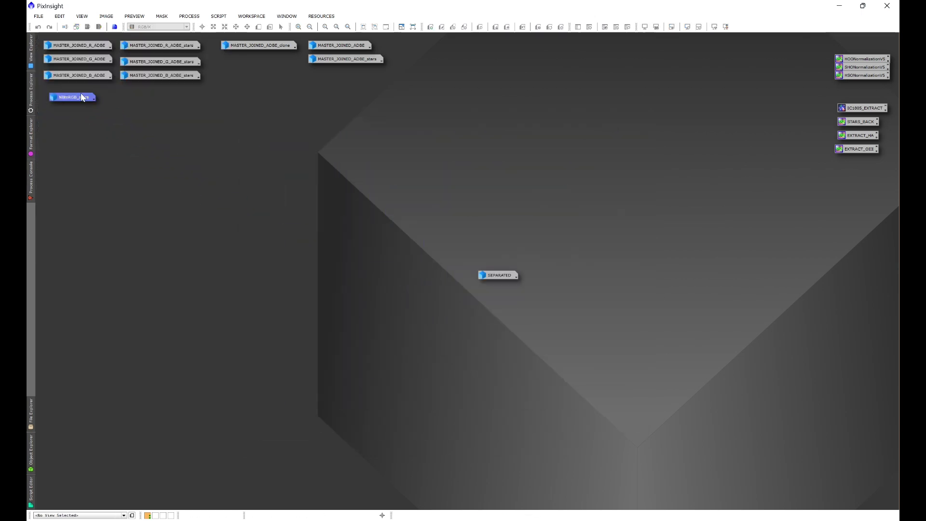
pyautogui.moveTo(503, 283); pyautogui.dragTo(143, 105)
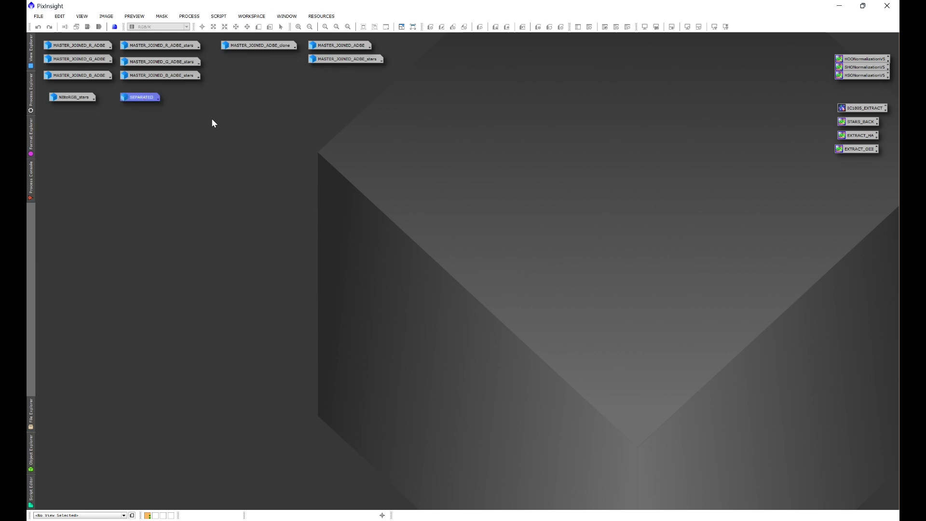
pyautogui.doubleClick(336, 45)
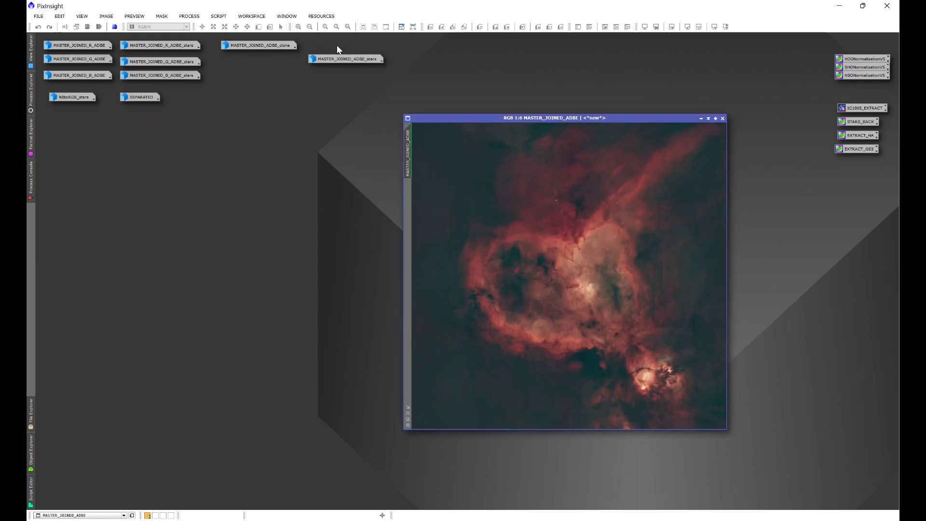
pyautogui.doubleClick(344, 59)
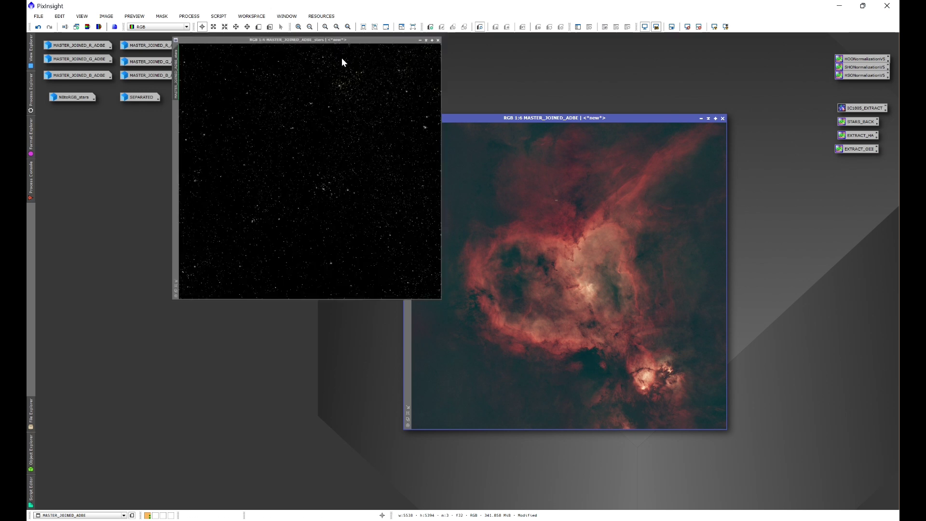
pyautogui.moveTo(340, 47); pyautogui.dragTo(285, 162)
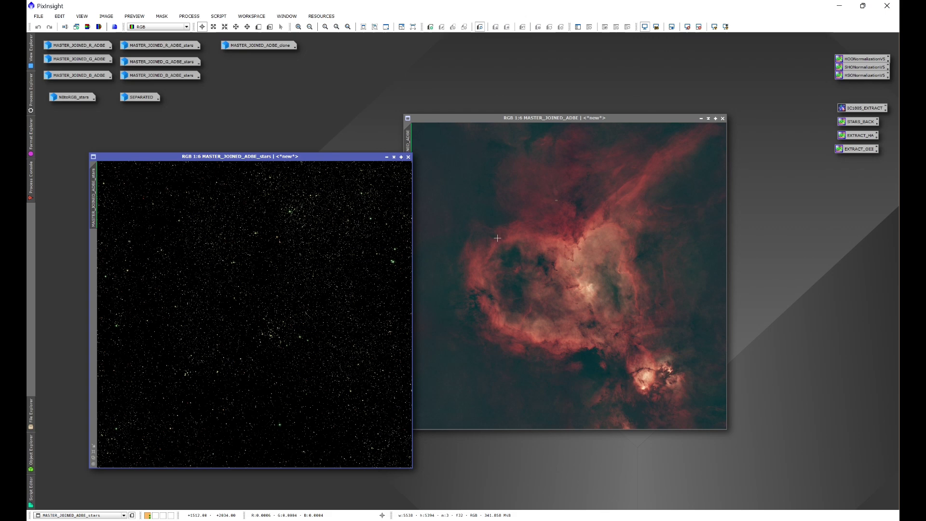
pyautogui.click(701, 118)
pyautogui.moveTo(281, 152); pyautogui.dragTo(397, 122)
# Give the MASTER_JOINED_ADBE_stars view the identifier STARS_OUT
pyautogui.click(218, 16)
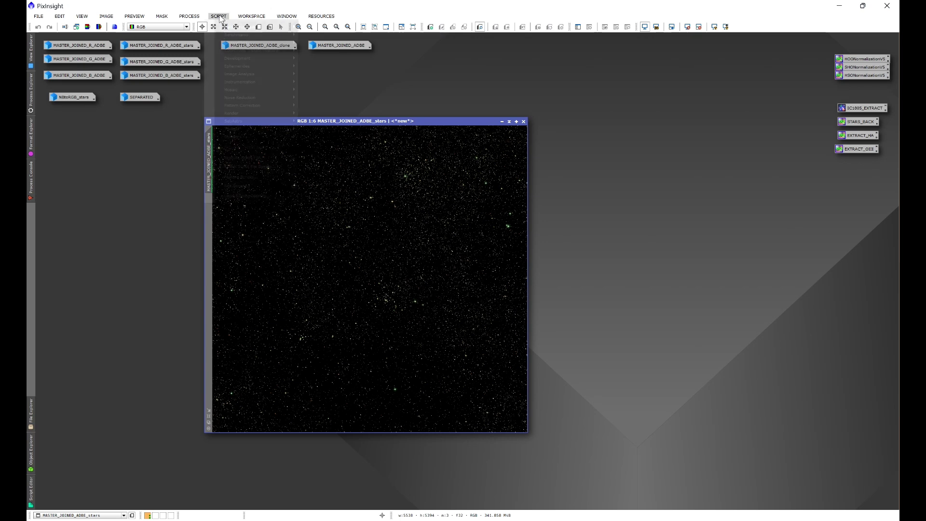
pyautogui.moveTo(238, 121)
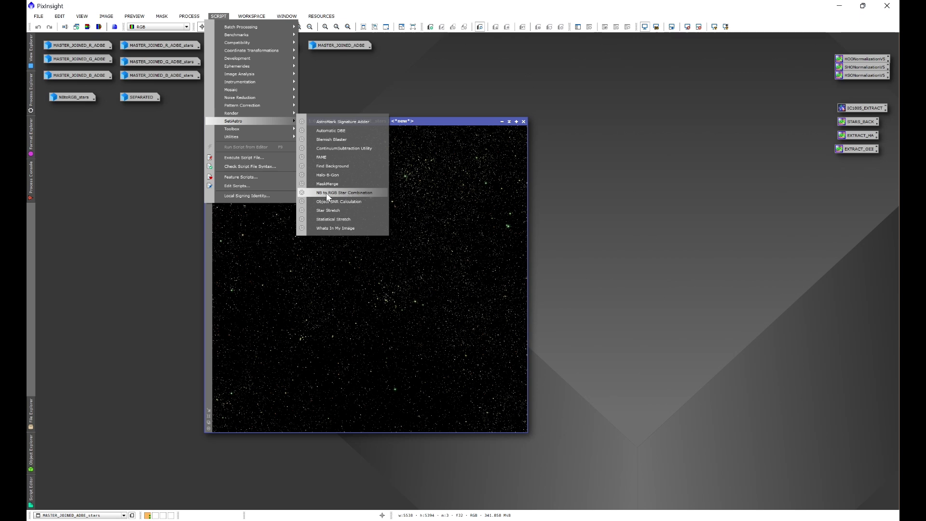
pyautogui.rightClick(412, 214)
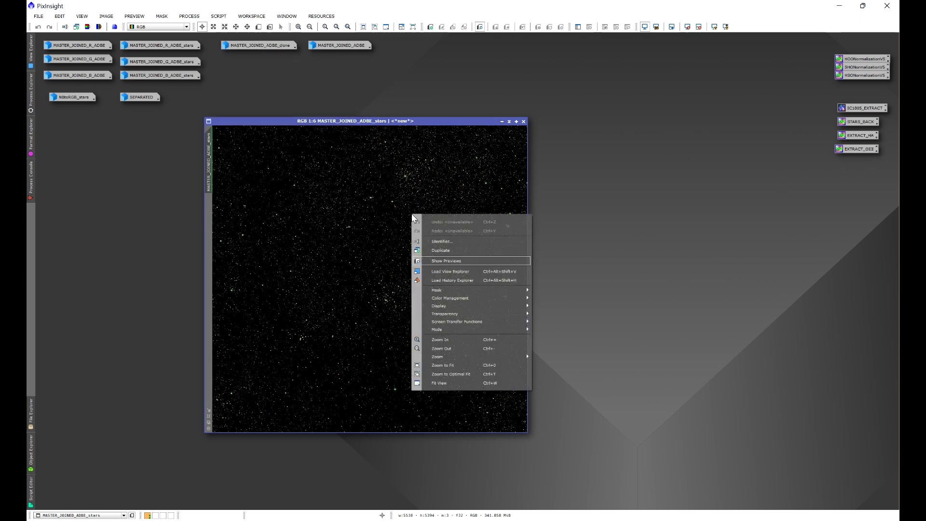
pyautogui.click(431, 243)
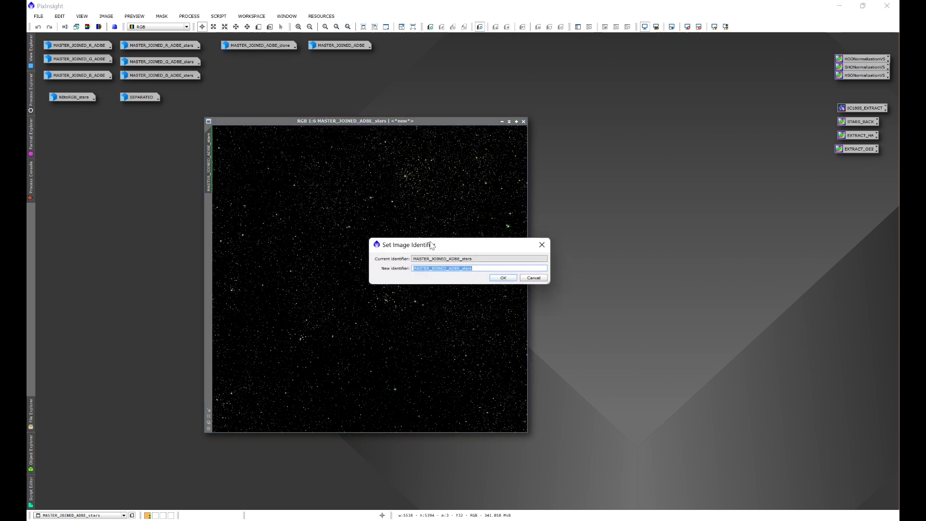
pyautogui.write('STARS_OUT')
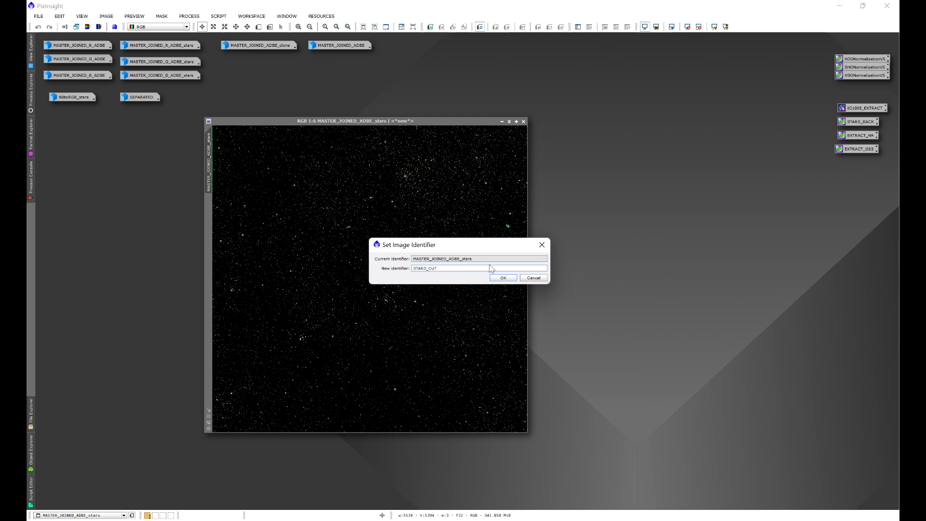
pyautogui.click(503, 277)
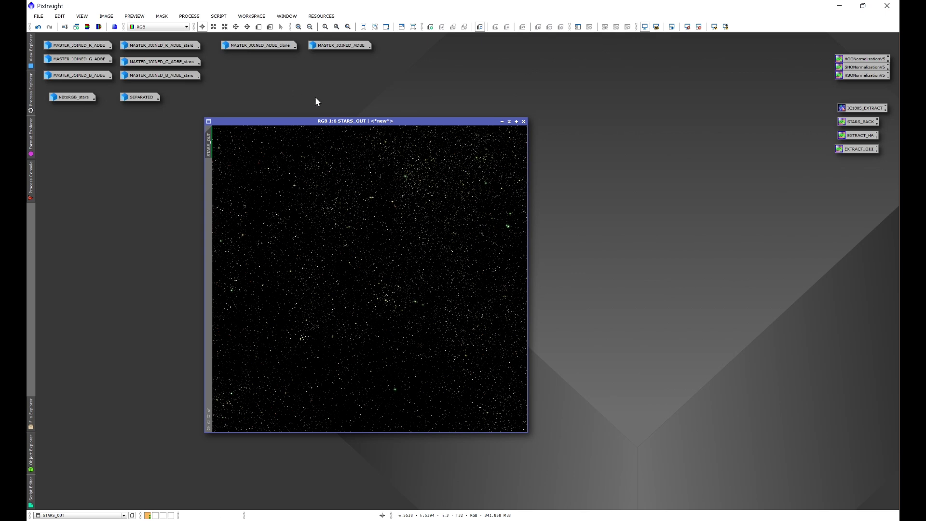
# Run NB to RGB Star Combination on STARS_OUT with star stretch, producing NBtoRGB_stars1
pyautogui.click(219, 16)
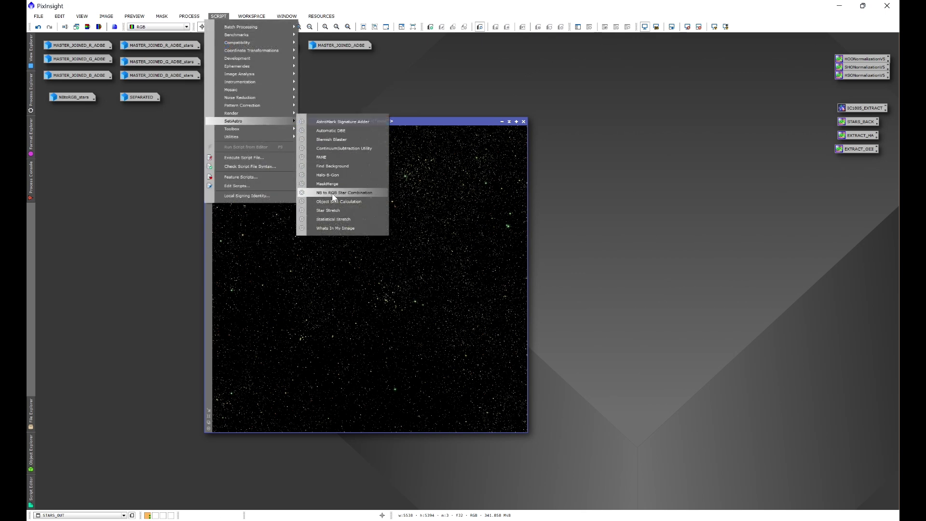
pyautogui.click(338, 192)
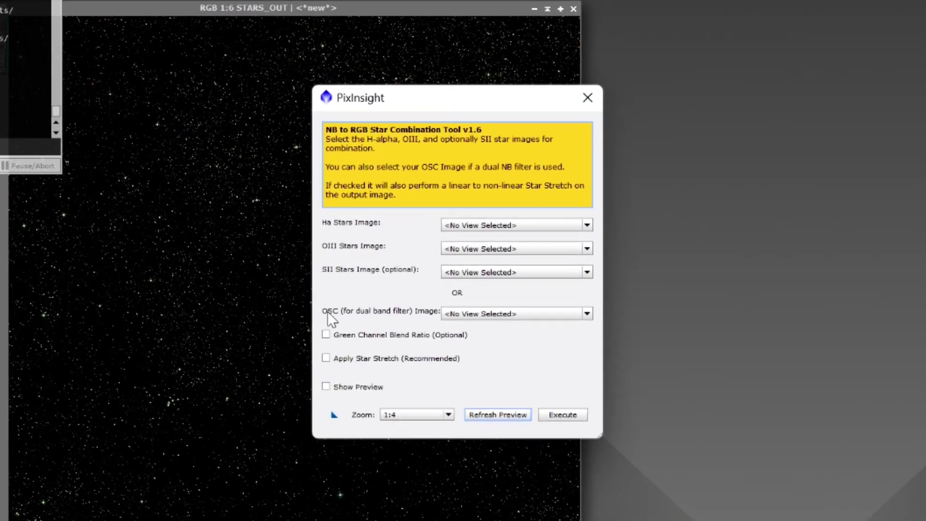
pyautogui.click(469, 315)
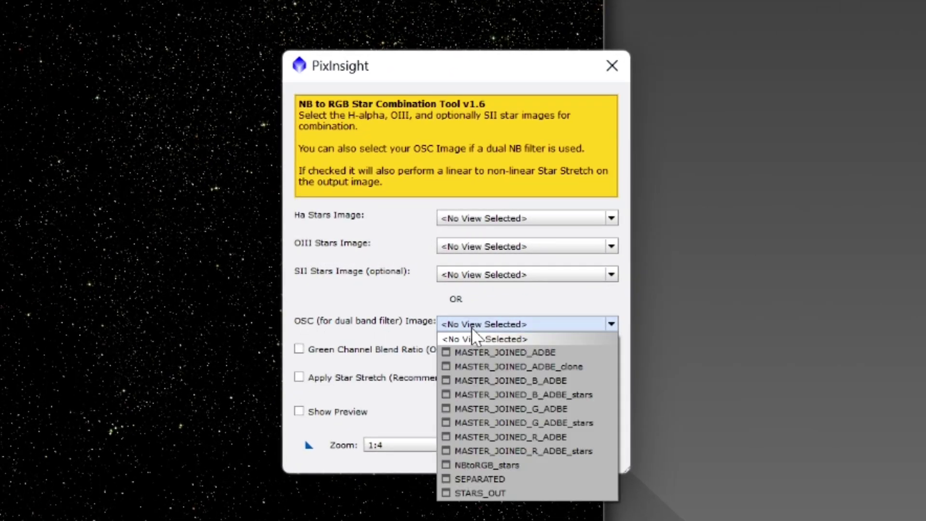
pyautogui.click(480, 495)
pyautogui.click(299, 377)
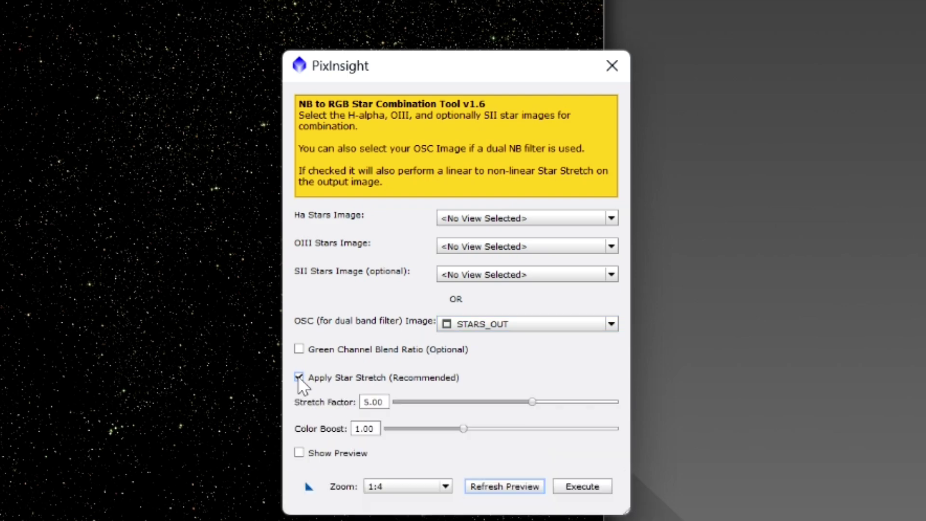
pyautogui.click(585, 488)
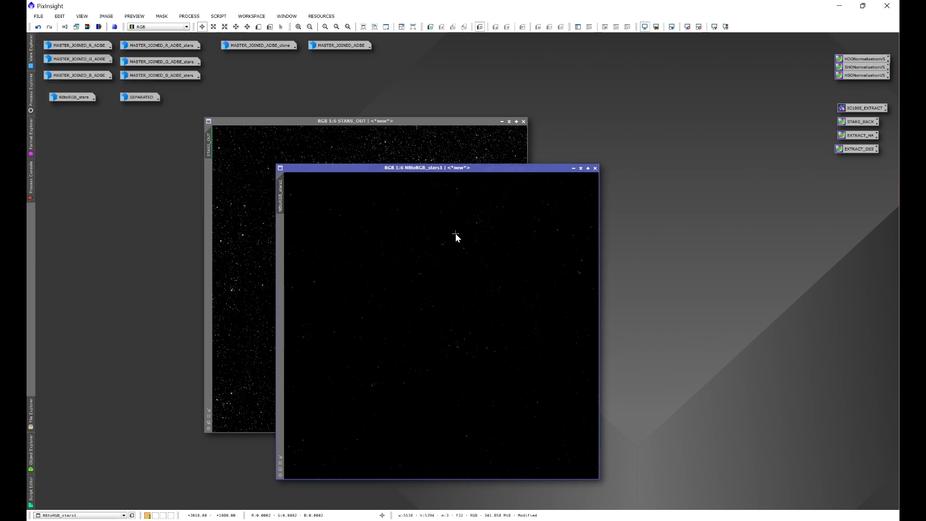
# Rename the star-colour image to STARS_OUT_NBtoRGB_stars1 via its Identifier
pyautogui.rightClick(456, 234)
pyautogui.click(455, 265)
pyautogui.press('Home')
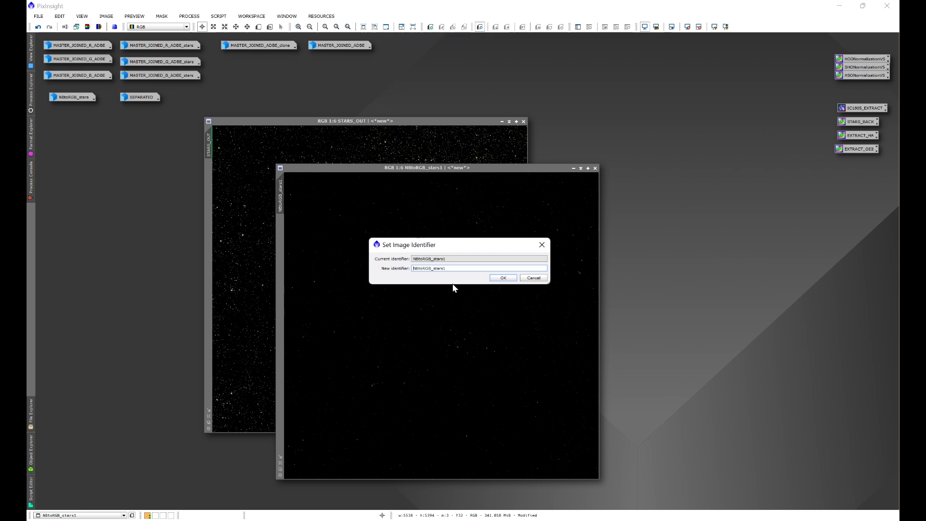
pyautogui.write('STARS_OUT_')
pyautogui.click(500, 278)
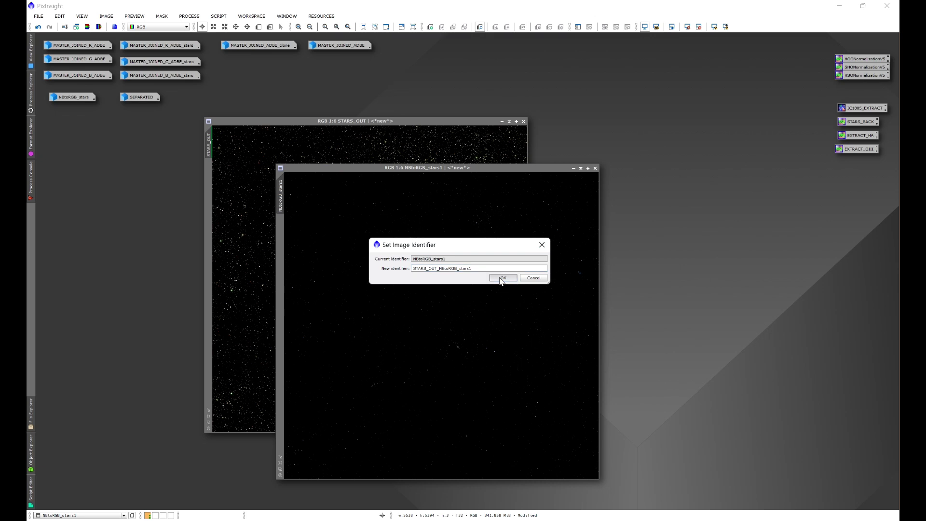
# Iconize STARS_OUT_NBtoRGB_stars1 and STARS_OUT, placing the new icon under STARS_OUT
pyautogui.click(574, 168)
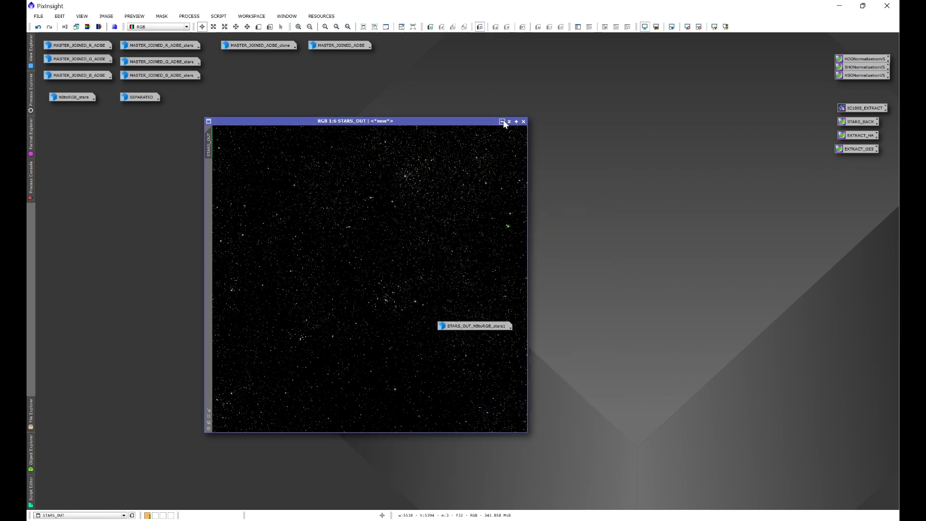
pyautogui.click(502, 121)
pyautogui.moveTo(476, 325); pyautogui.dragTo(347, 77)
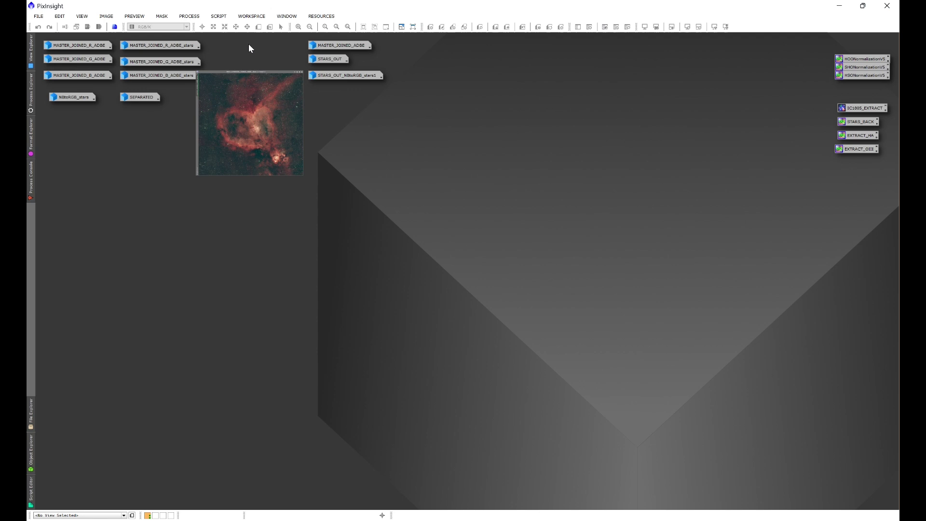
# Reopen MASTER_JOINED_ADBE_clone, reapply the auto STF with Ctrl+A, and bring up the SetiAstro scripts
pyautogui.doubleClick(248, 46)
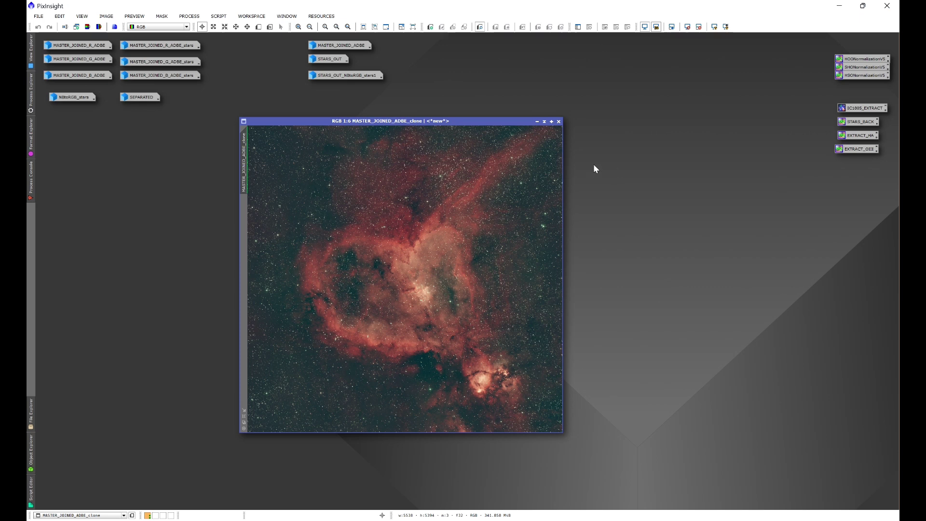
pyautogui.click(655, 26)
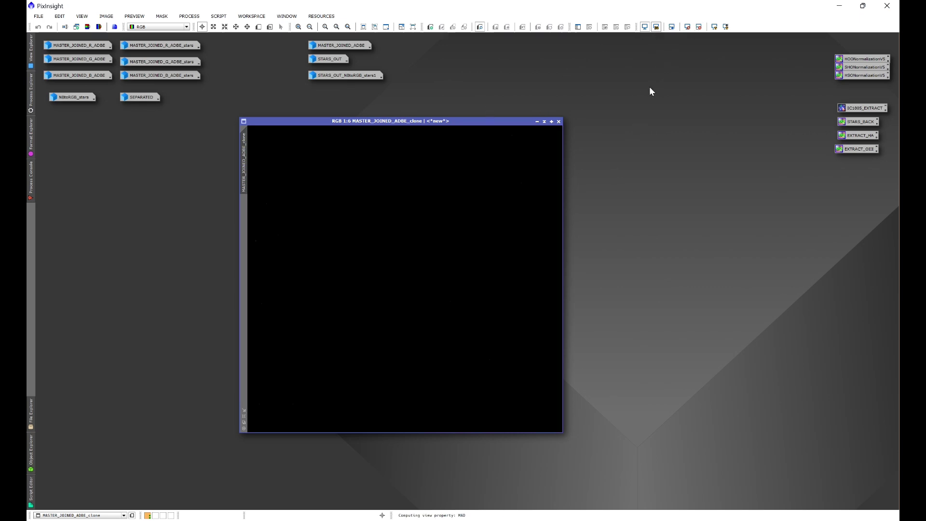
pyautogui.hotkey('ctrl', 'a')
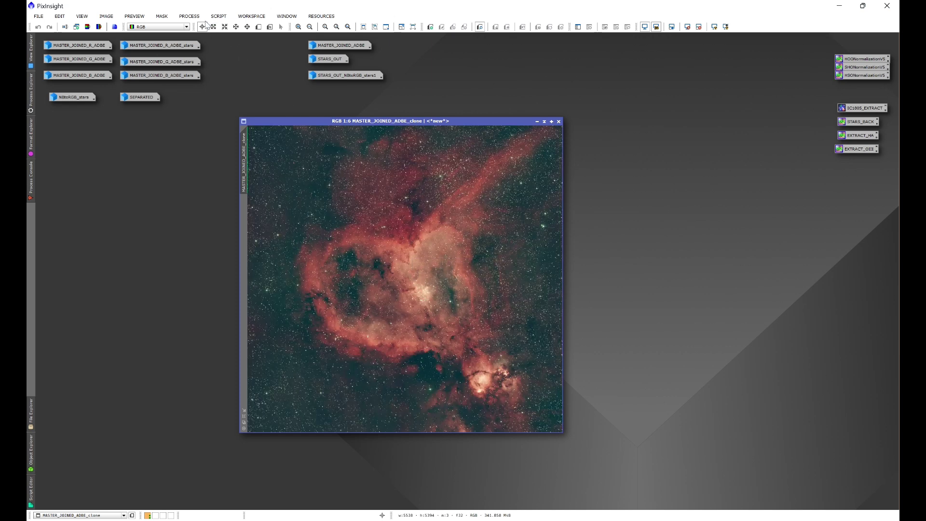
pyautogui.click(219, 16)
pyautogui.moveTo(239, 121)
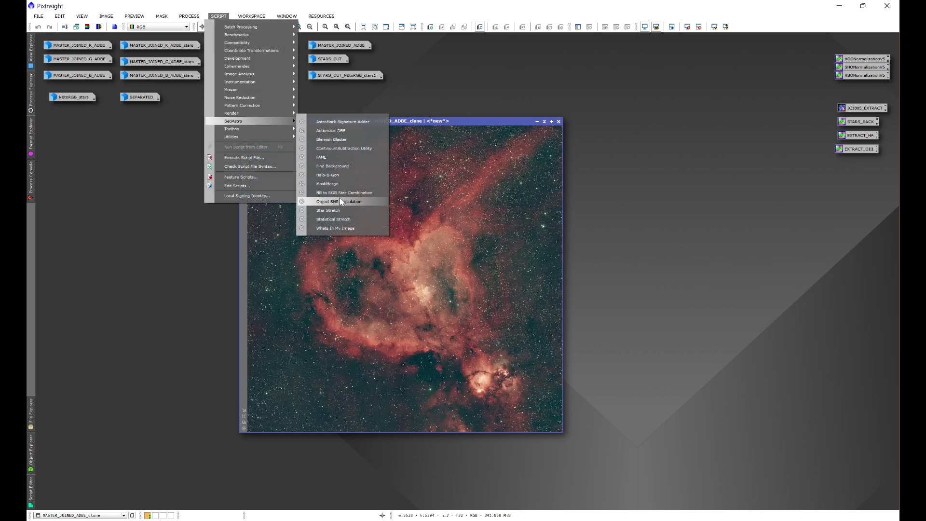
# Apply SetiAstro Statistical Stretch to MASTER_JOINED_ADBE_clone at a 0.25 target median, then reposition its window
pyautogui.click(340, 218)
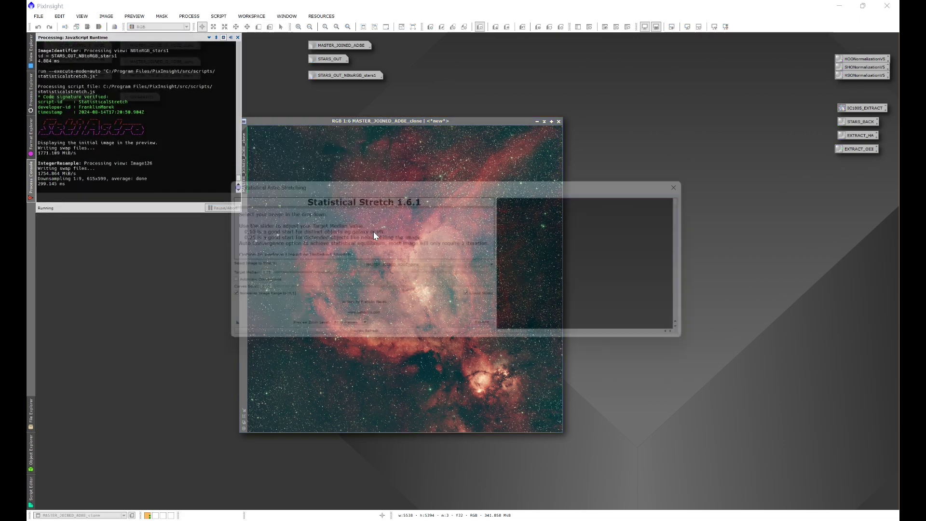
pyautogui.click(488, 333)
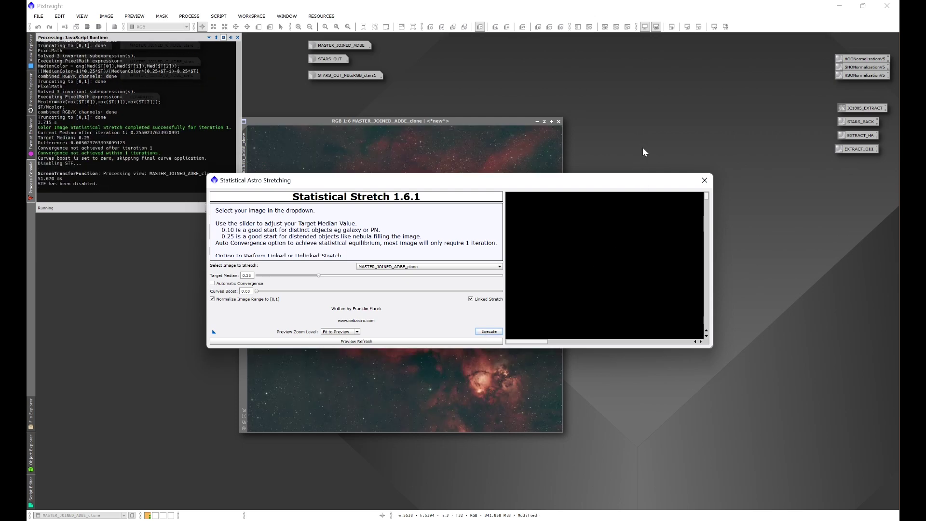
pyautogui.click(704, 180)
pyautogui.moveTo(488, 122); pyautogui.dragTo(484, 114)
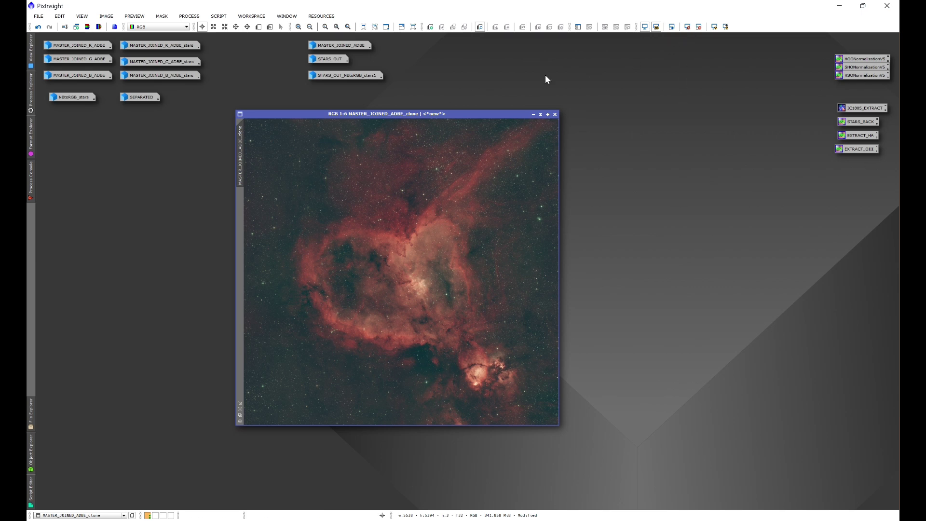
pyautogui.moveTo(473, 116); pyautogui.dragTo(425, 118)
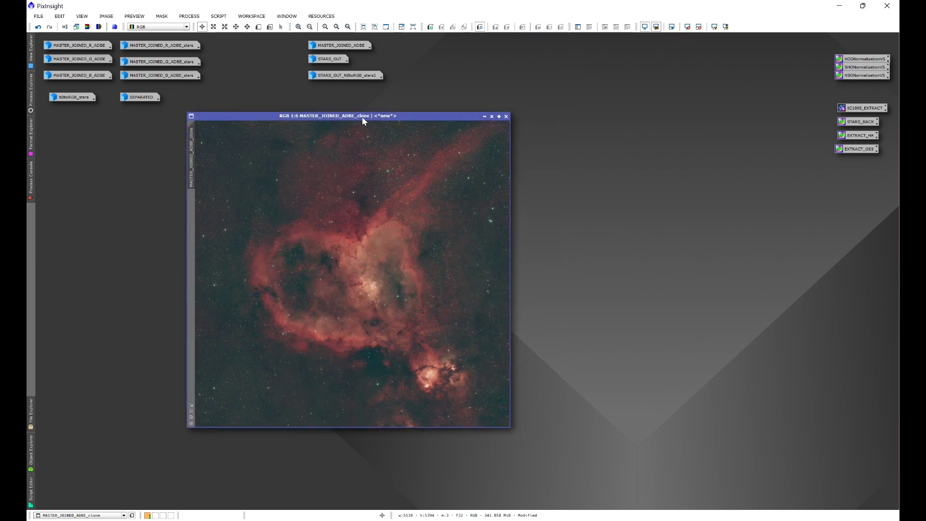
# Run StarXTerminator with Generate Star Image on the stretched clone
pyautogui.click(191, 16)
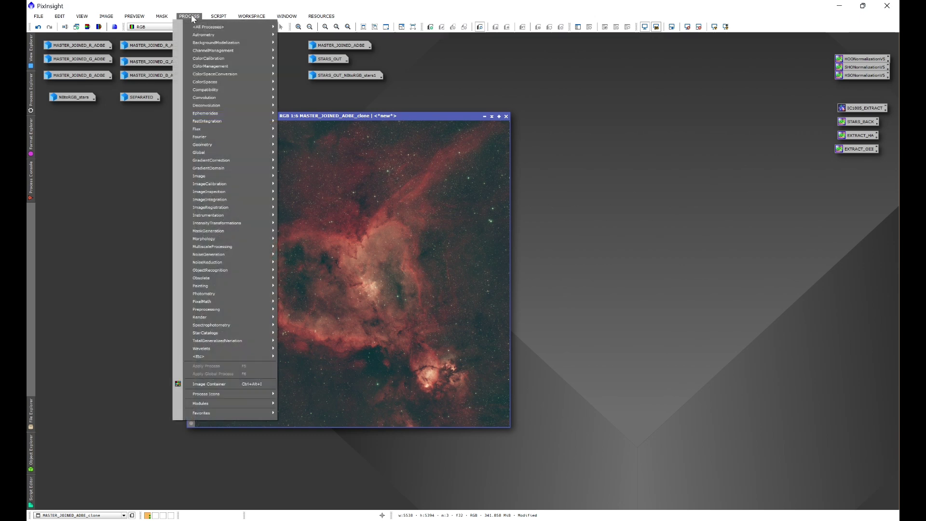
pyautogui.moveTo(199, 26)
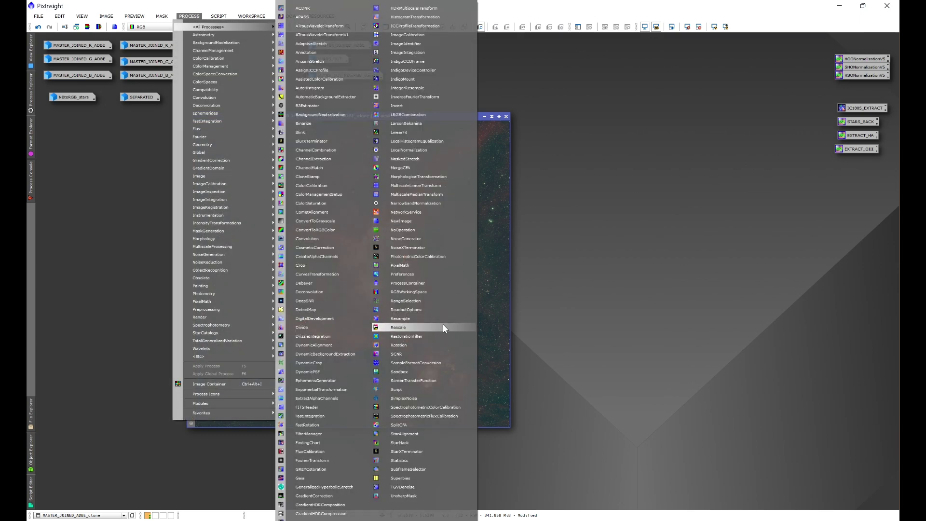
pyautogui.click(428, 451)
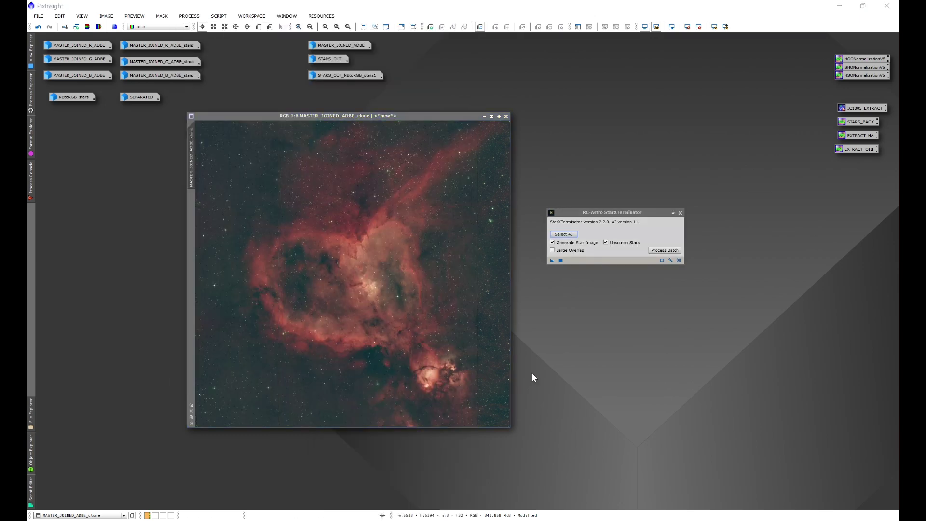
pyautogui.click(550, 260)
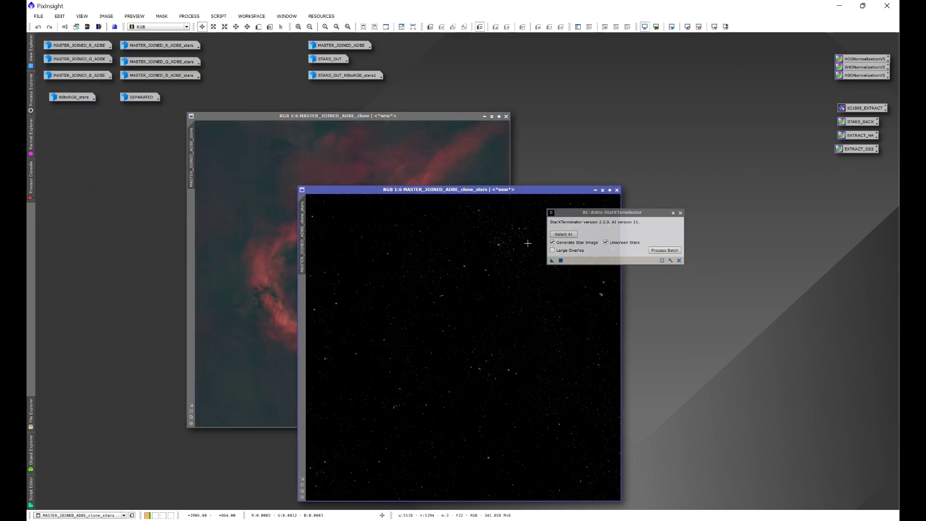
# Iconize the starless clone and rename the star-only image to COMBO
pyautogui.click(484, 116)
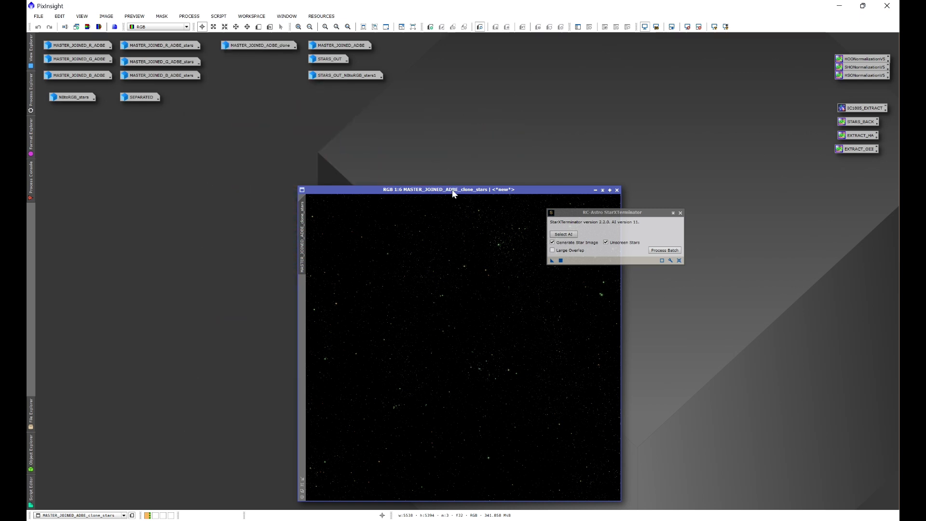
pyautogui.moveTo(453, 193); pyautogui.dragTo(343, 142)
pyautogui.rightClick(337, 262)
pyautogui.click(369, 287)
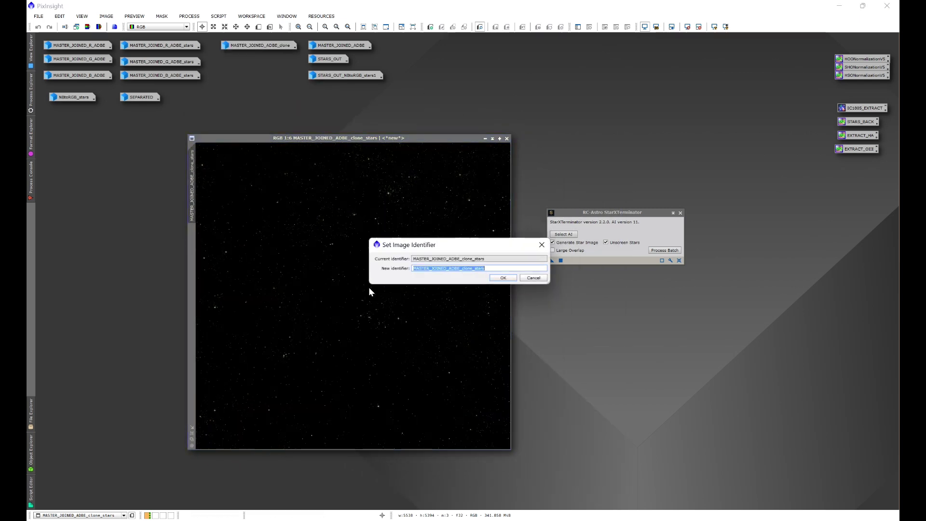
pyautogui.write('COMBO')
pyautogui.click(502, 278)
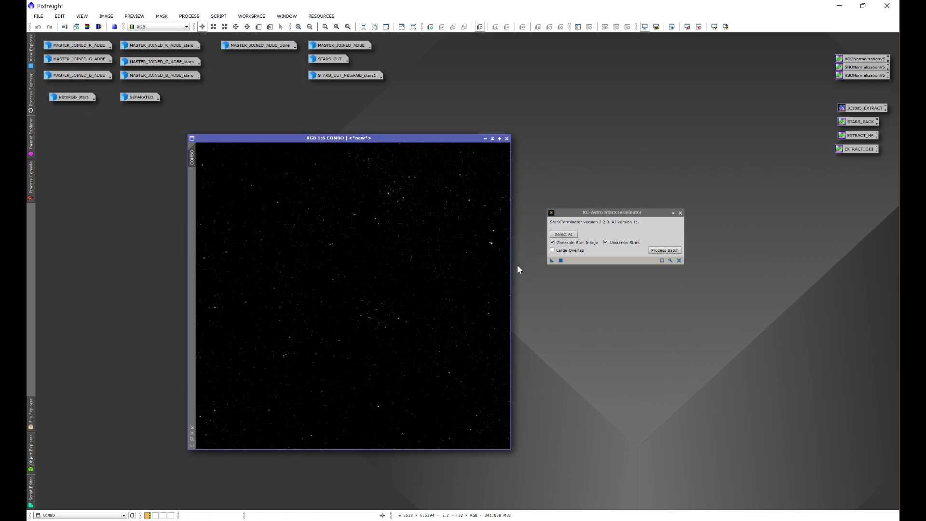
pyautogui.click(673, 213)
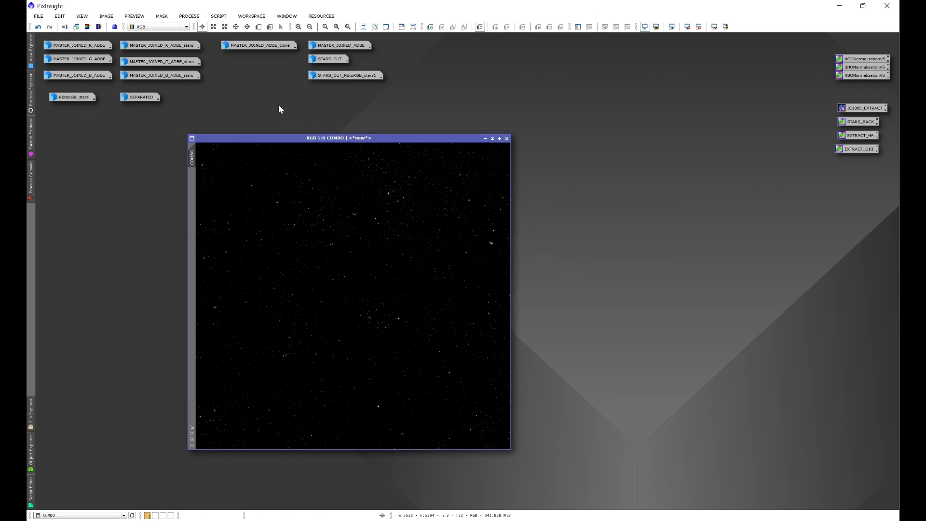
# Run NB to RGB Star Combination with COMBO as the OSC input image
pyautogui.click(218, 16)
pyautogui.moveTo(255, 123)
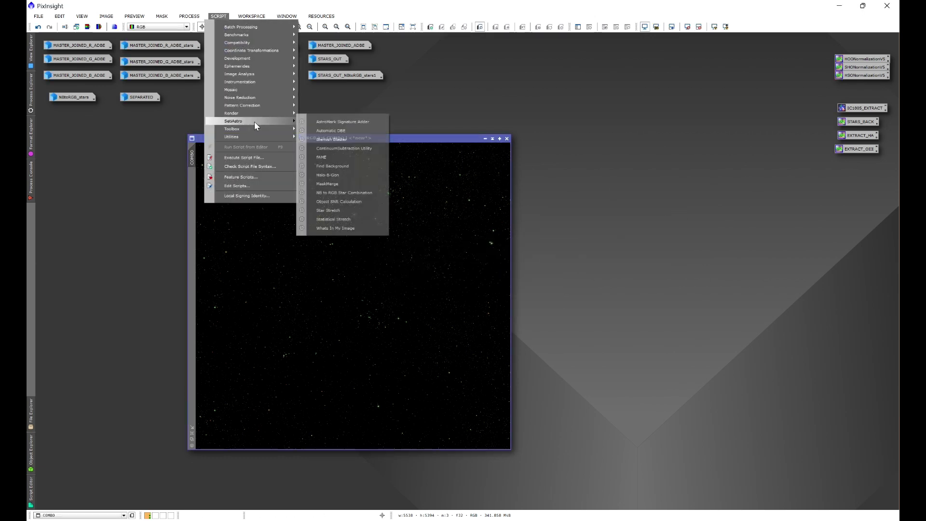
pyautogui.click(352, 193)
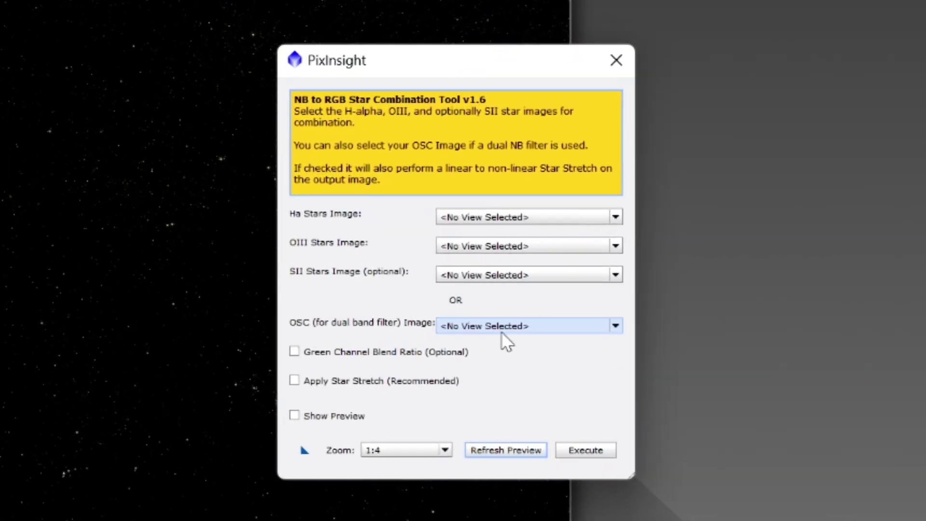
pyautogui.click(466, 326)
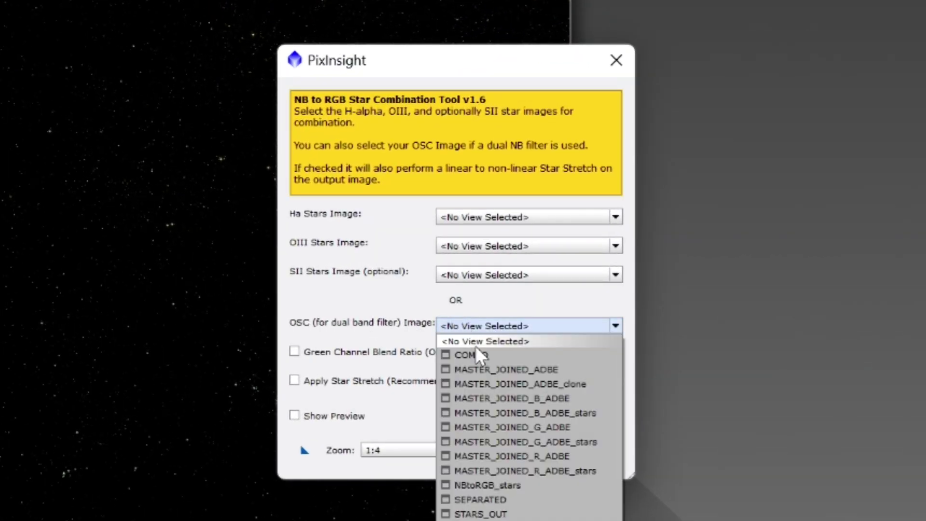
pyautogui.click(494, 355)
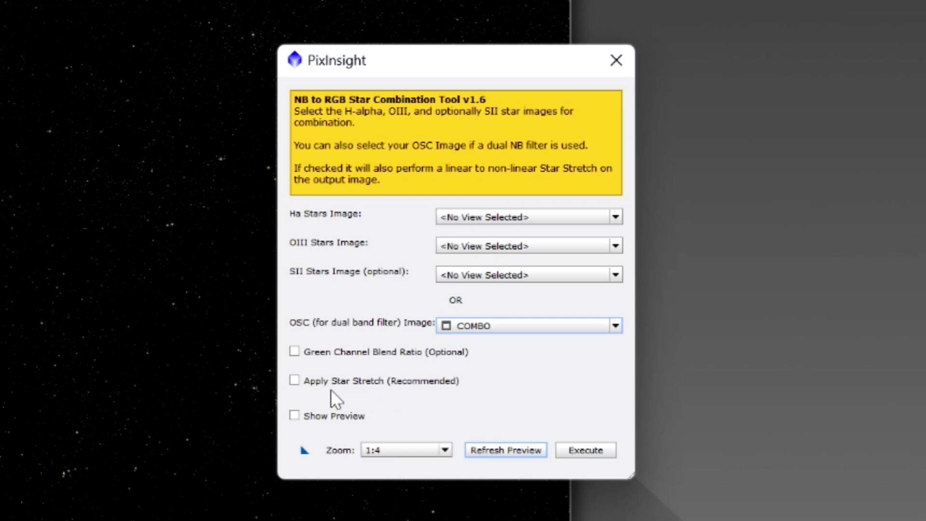
pyautogui.click(580, 454)
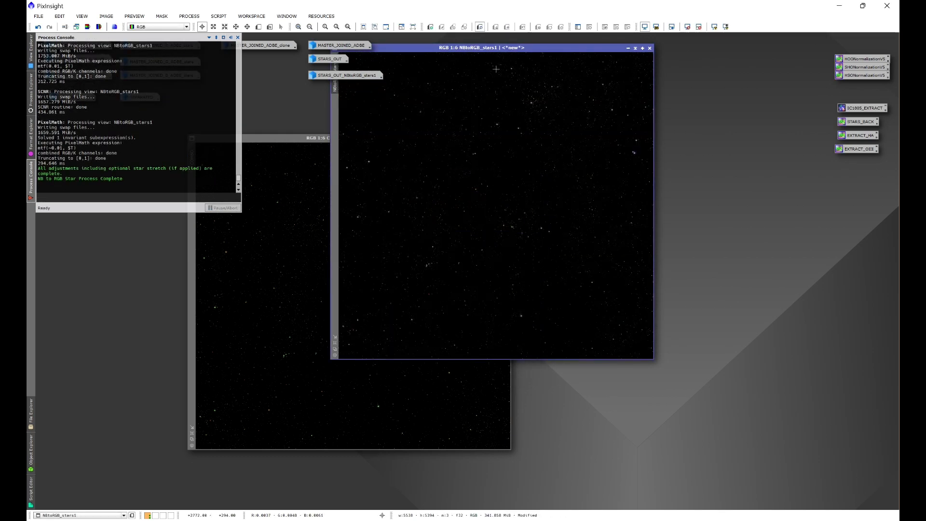
# Rename NBtoRGB_stars1 to COMBO_NBtoRGB_stars1 via its Identifier
pyautogui.moveTo(498, 52); pyautogui.dragTo(379, 203)
pyautogui.rightClick(395, 300)
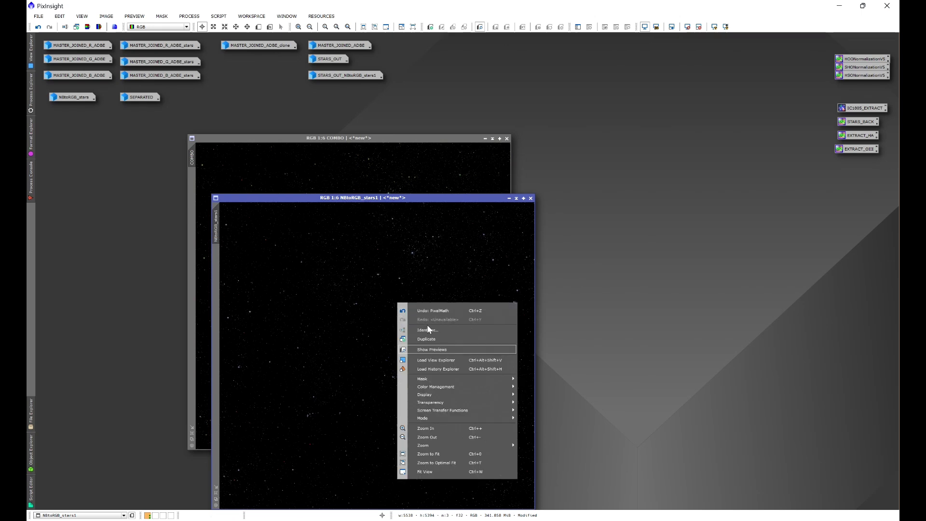
pyautogui.click(425, 332)
pyautogui.press('Home')
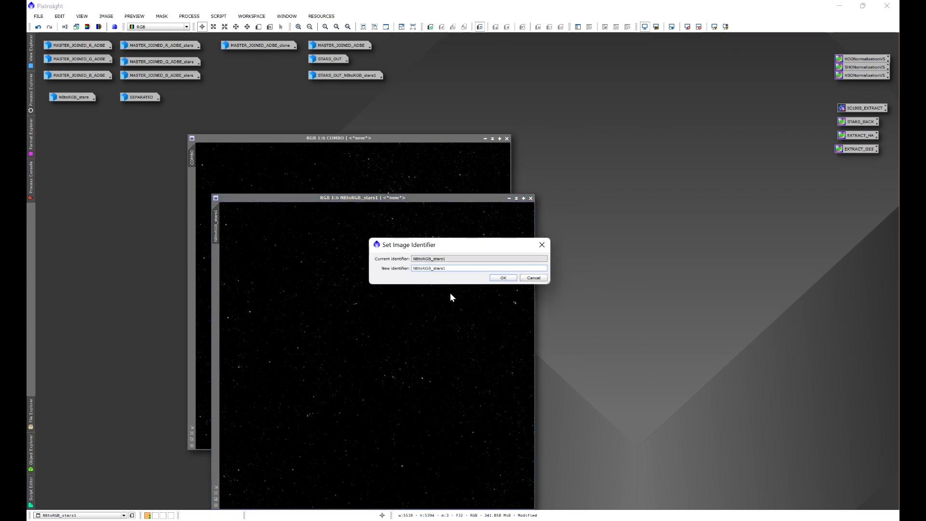
pyautogui.write('COMBO_')
pyautogui.click(505, 277)
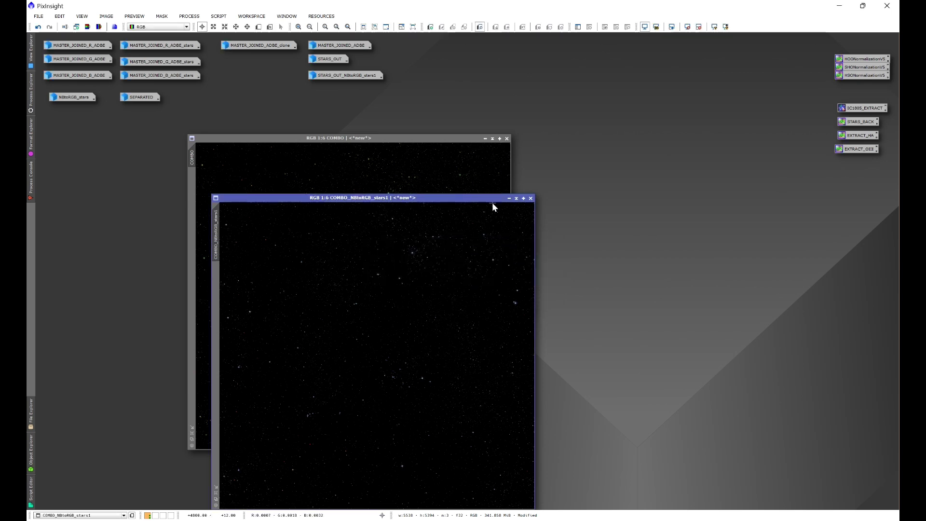
# Iconize the COMBO image, moving its icon to the top row
pyautogui.click(486, 139)
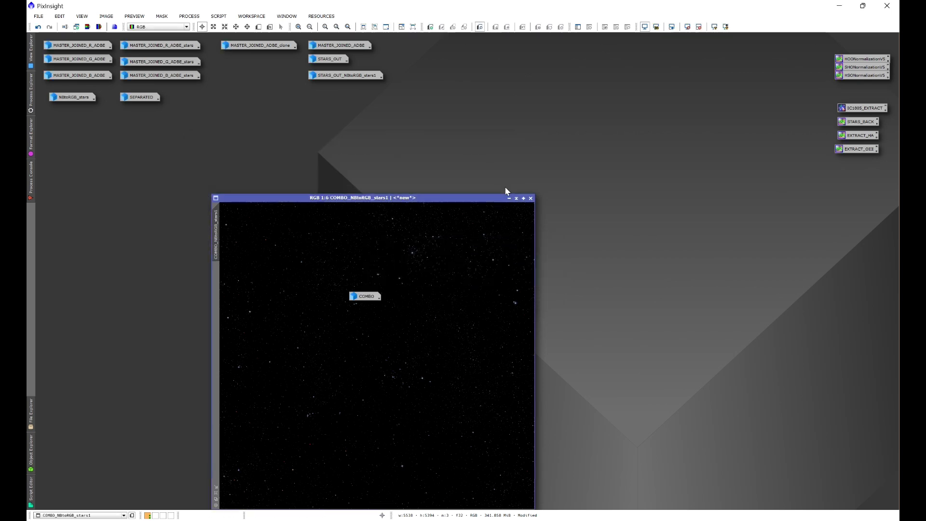
pyautogui.moveTo(359, 296); pyautogui.dragTo(230, 59)
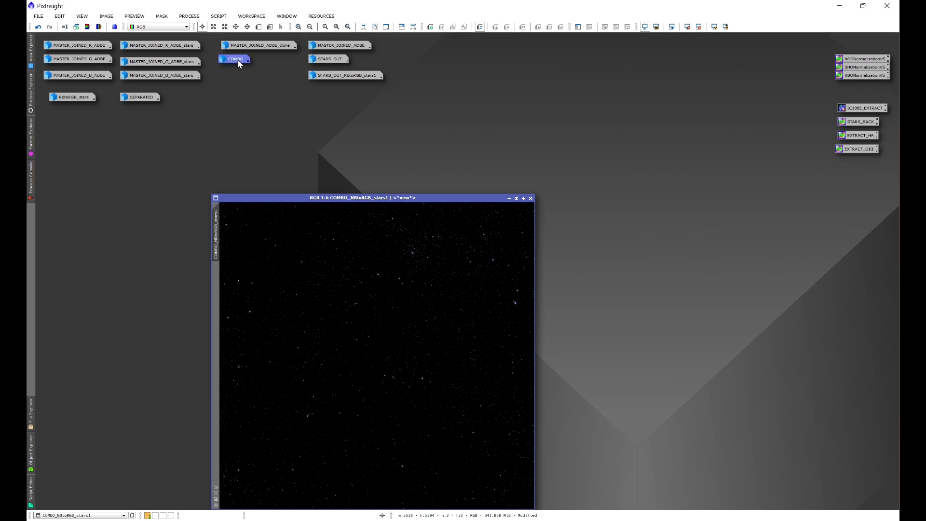
pyautogui.moveTo(477, 197); pyautogui.dragTo(460, 133)
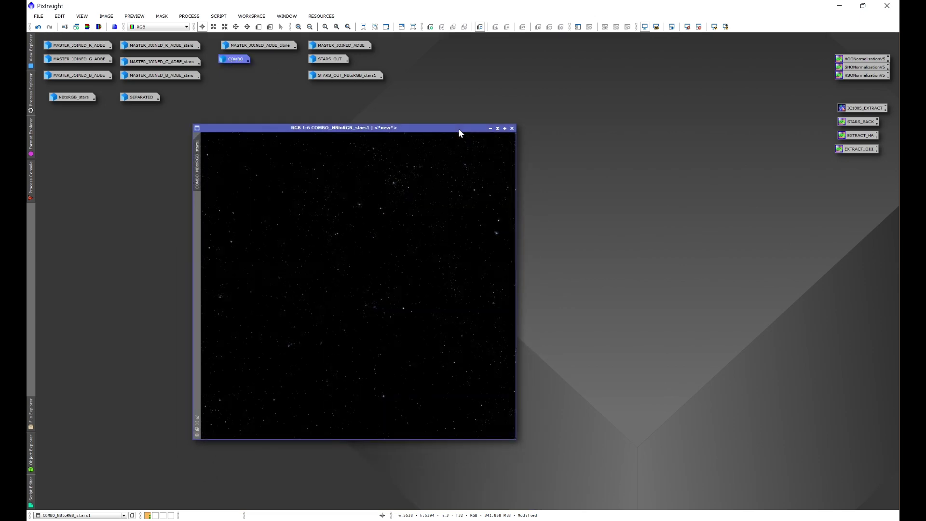